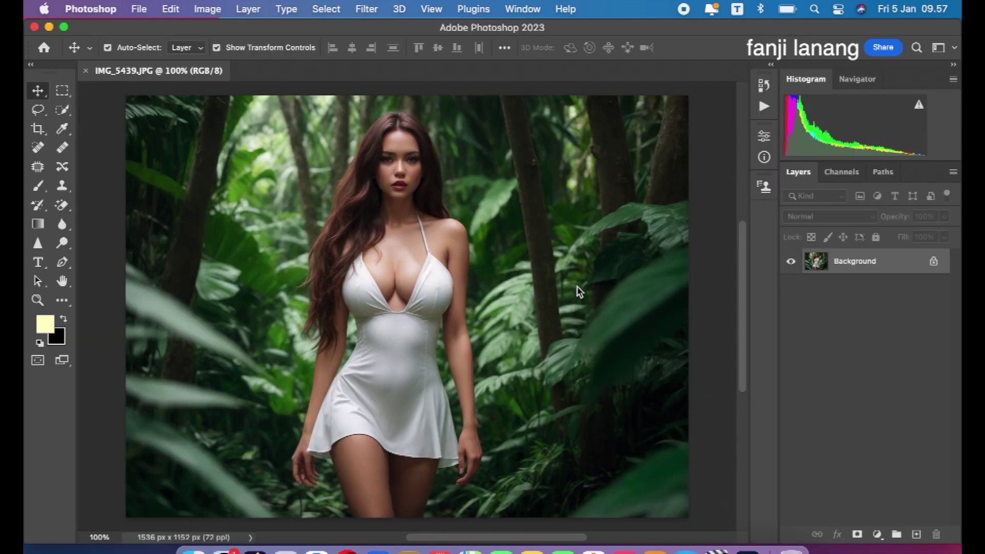
Duplicate the Background layer and open the copy in the Camera Raw Filter.
double_click(863, 263)
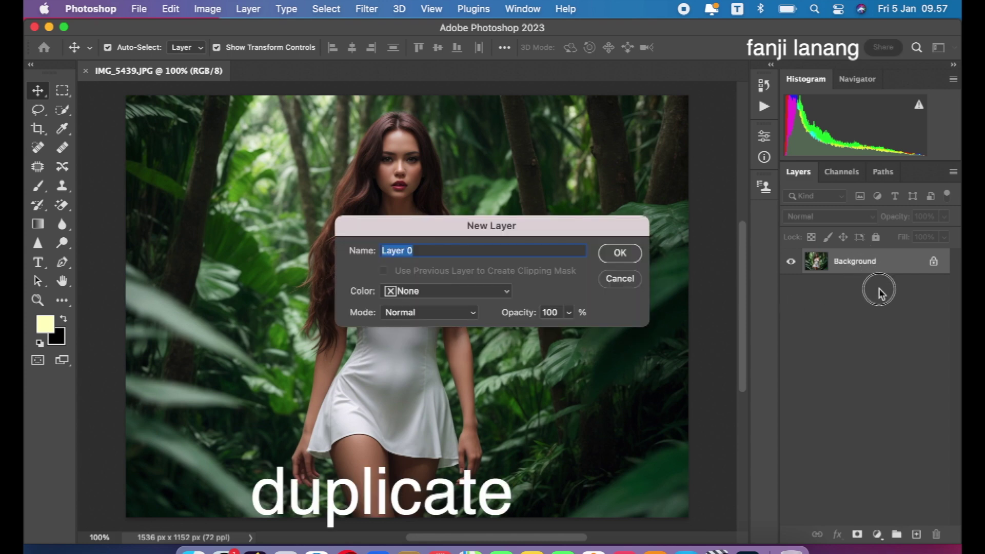
left_click(620, 278)
left_click_drag(834, 261, 916, 534)
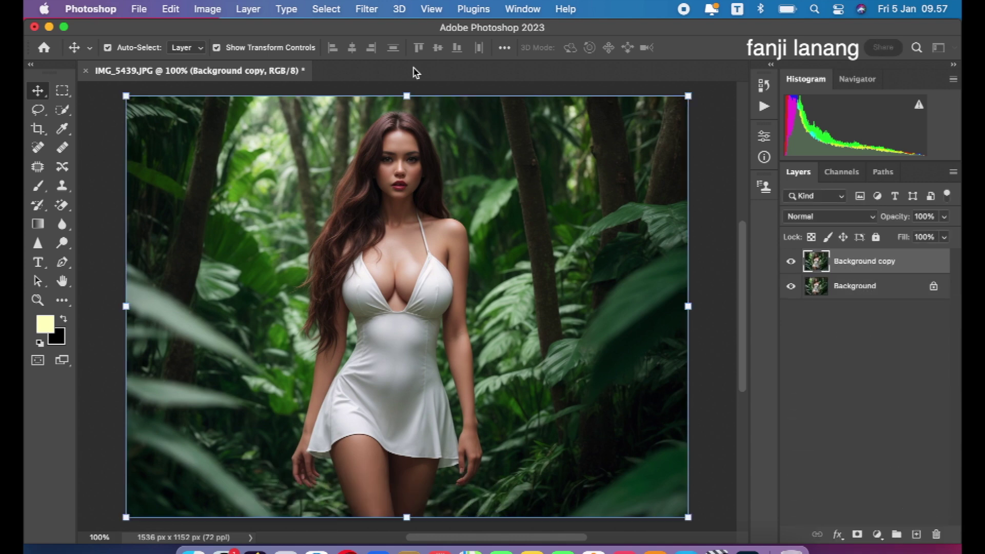
left_click(367, 8)
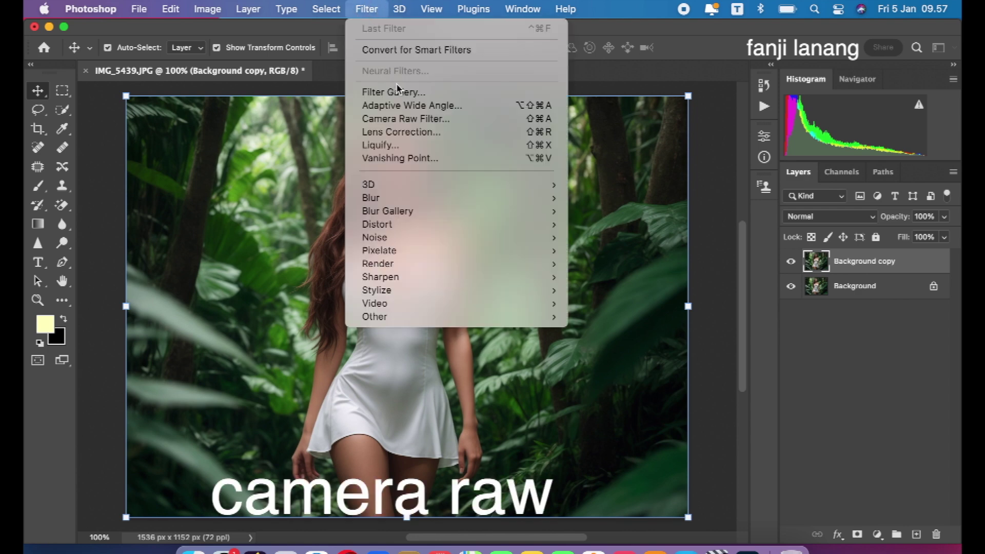
left_click(405, 119)
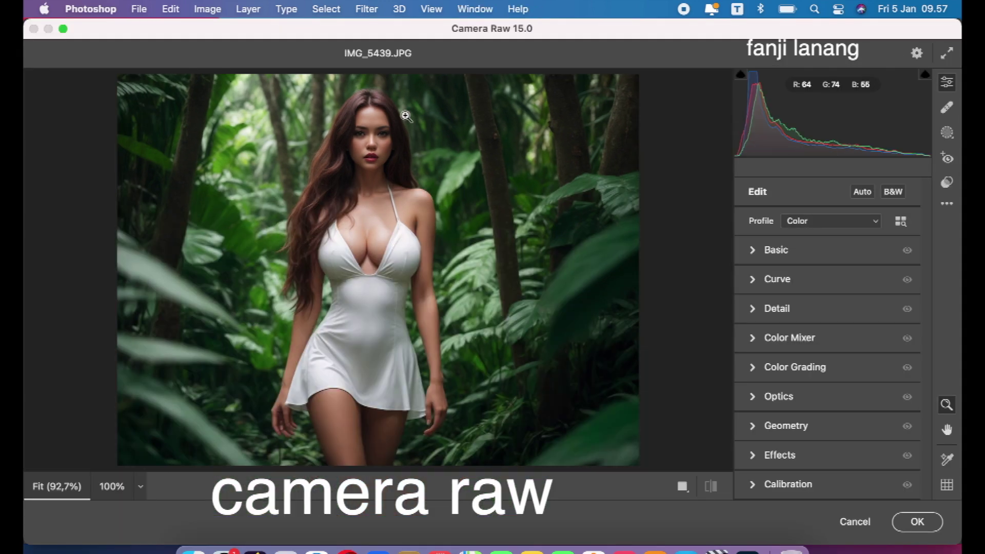
In the Basic adjustments, set Exposure to +0.35, Contrast to +14 and Highlights to -80.
left_click(753, 251)
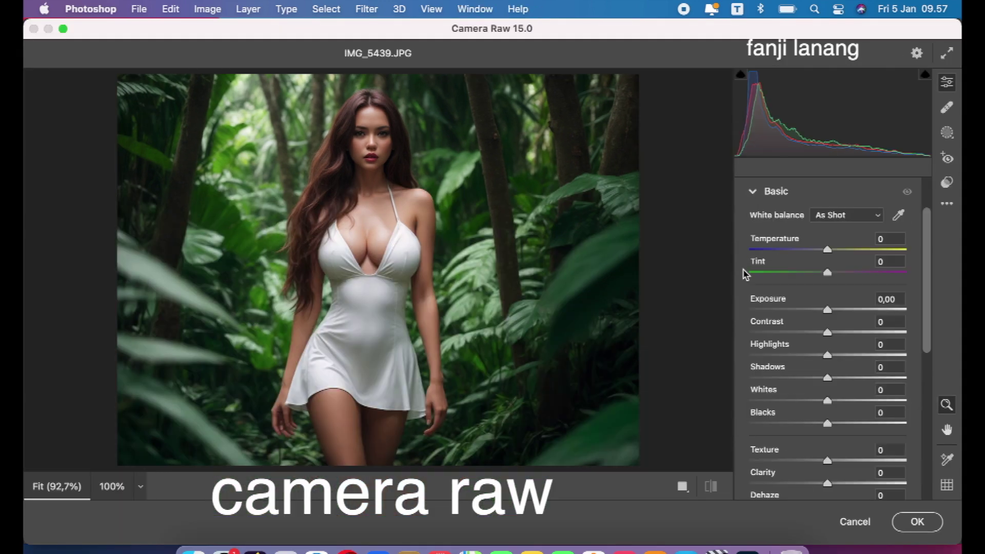
left_click_drag(827, 310, 836, 318)
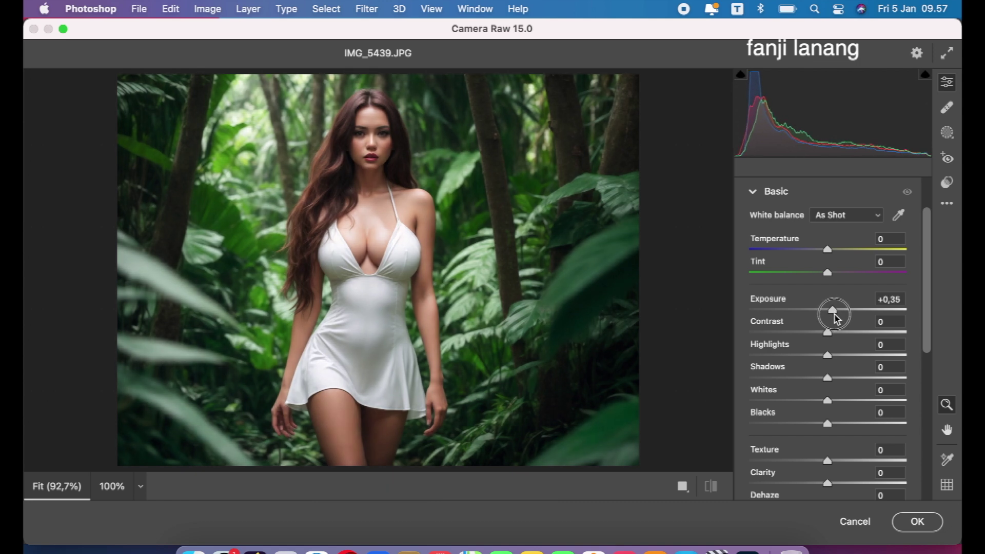
left_click_drag(826, 355, 694, 371)
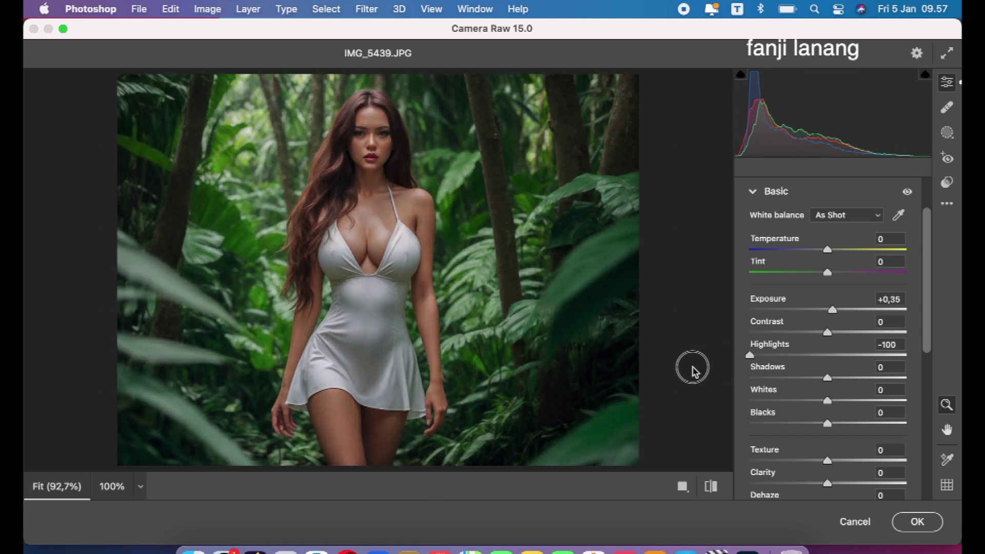
left_click_drag(830, 332, 839, 336)
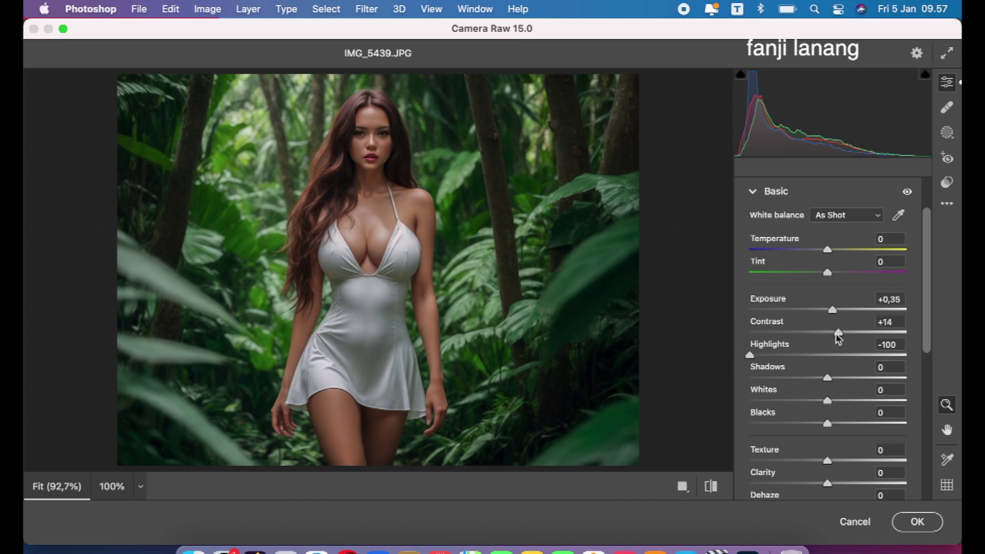
left_click(764, 355)
left_click_drag(763, 360, 765, 361)
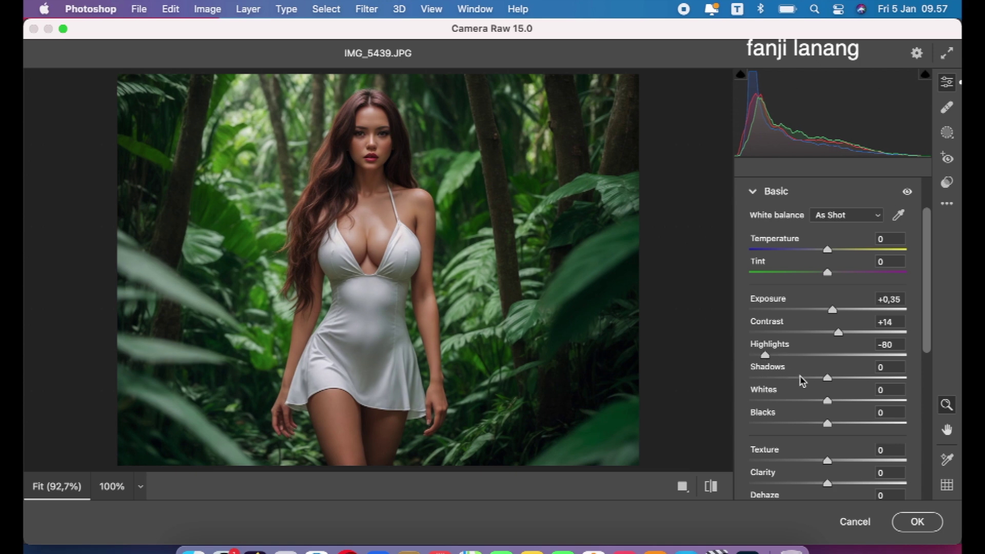
Set Shadows to +100, Whites to -20 and Blacks to -25, and compare the photo with its original version.
left_click_drag(832, 382, 951, 379)
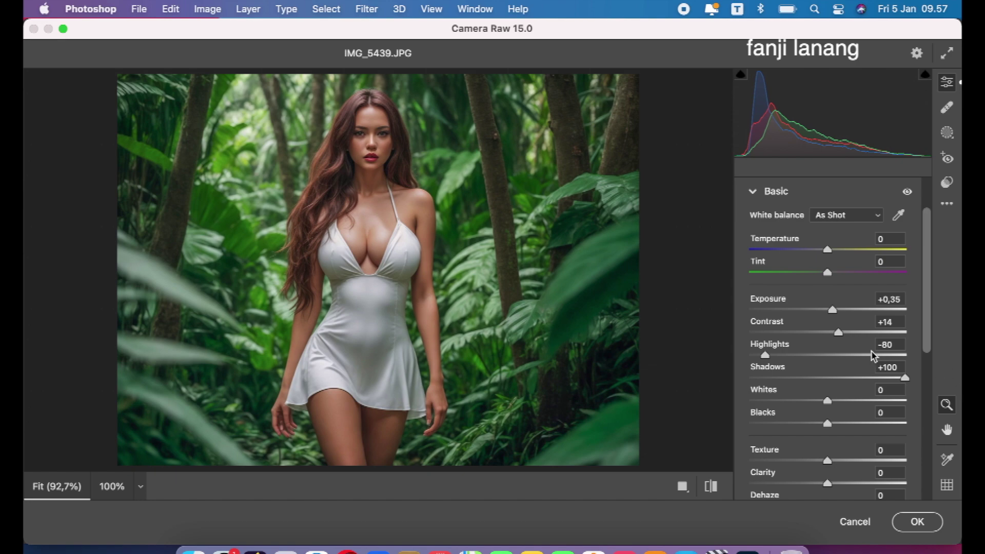
left_click_drag(825, 401, 810, 413)
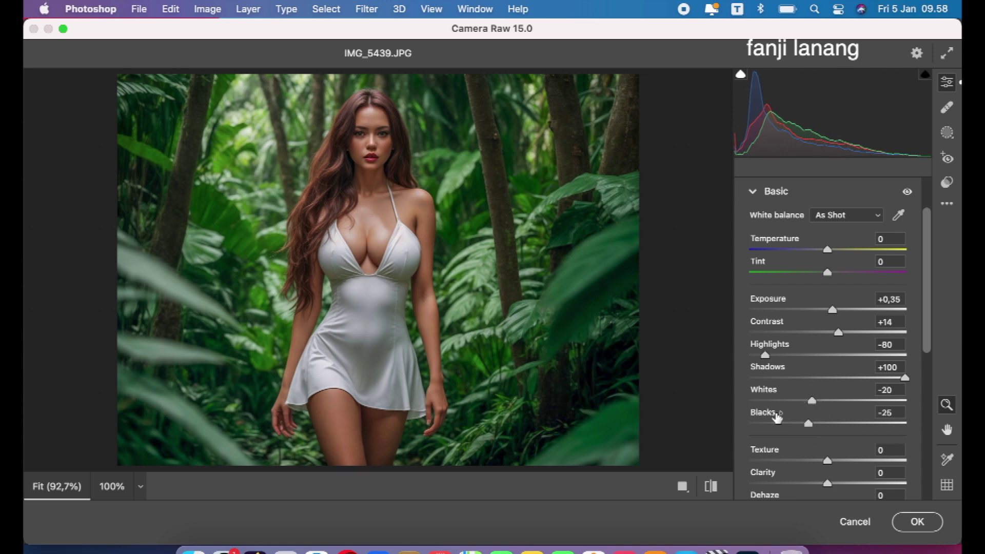
left_click(719, 488)
left_click(718, 488)
Raise Clarity to +5 and Vibrance to +10 in the Basic adjustments.
left_click_drag(930, 319, 931, 340)
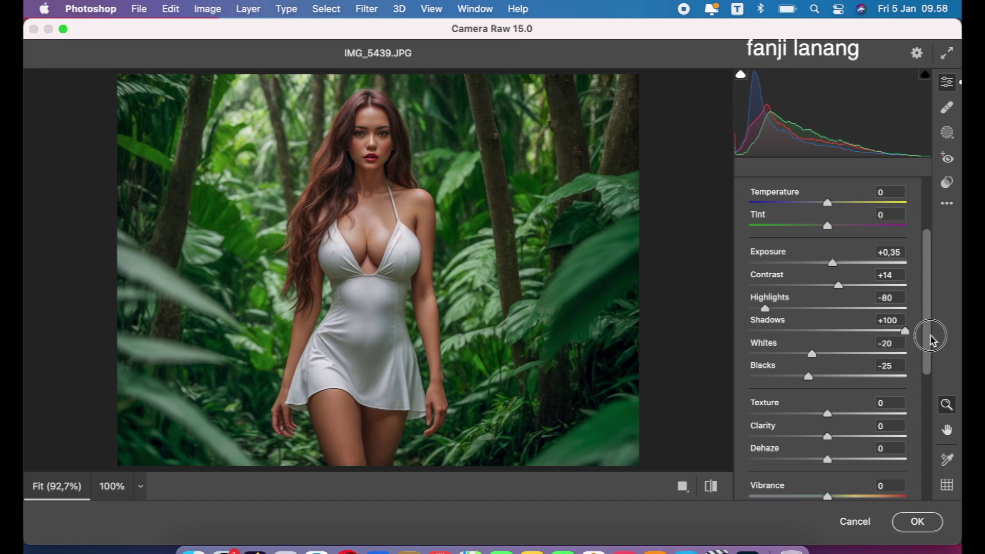
left_click_drag(827, 437, 834, 444)
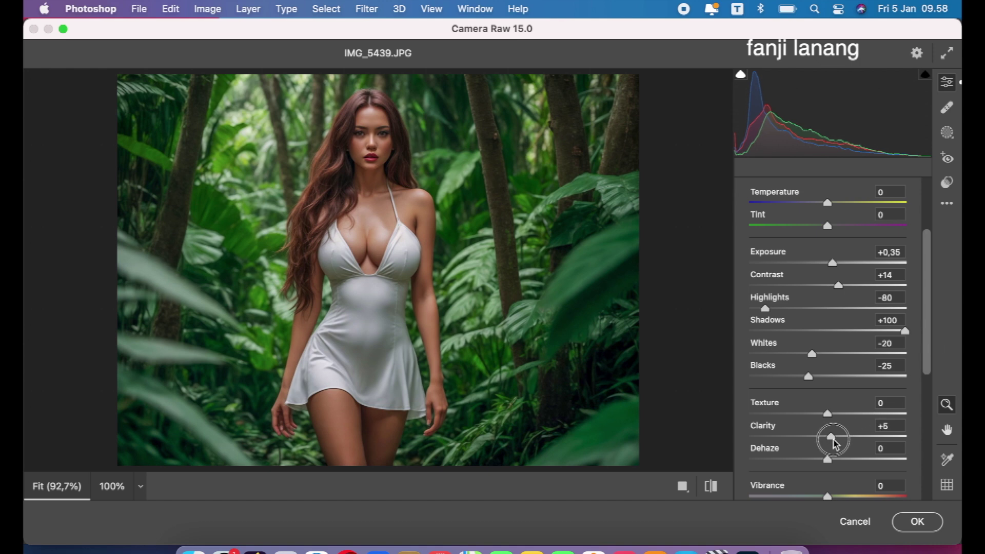
left_click_drag(928, 368, 920, 399)
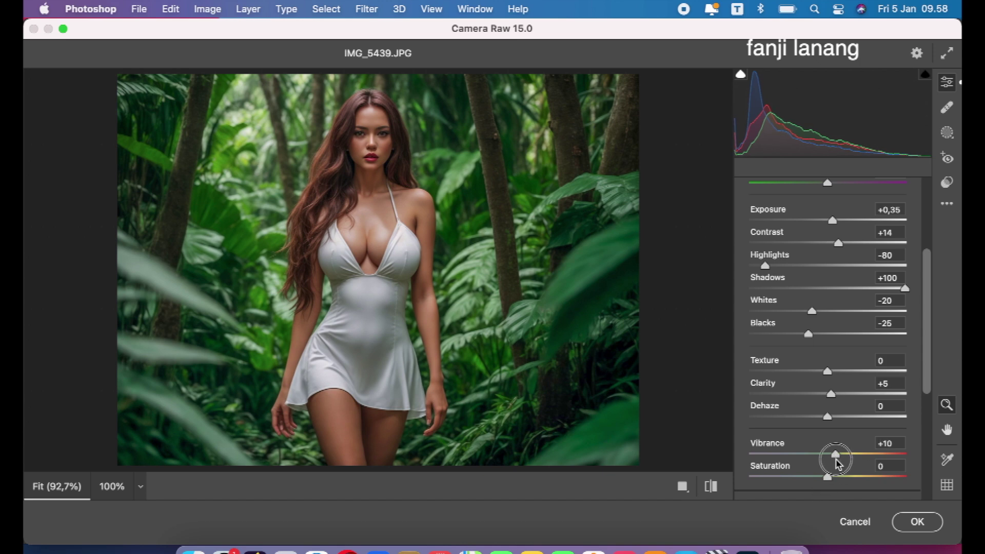
scroll(810, 255, "up", 5)
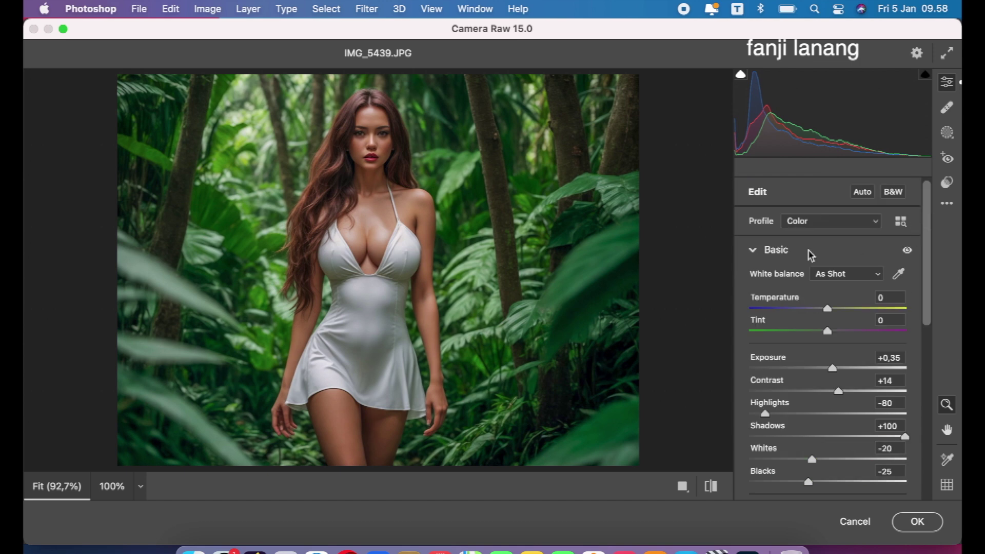
left_click(752, 252)
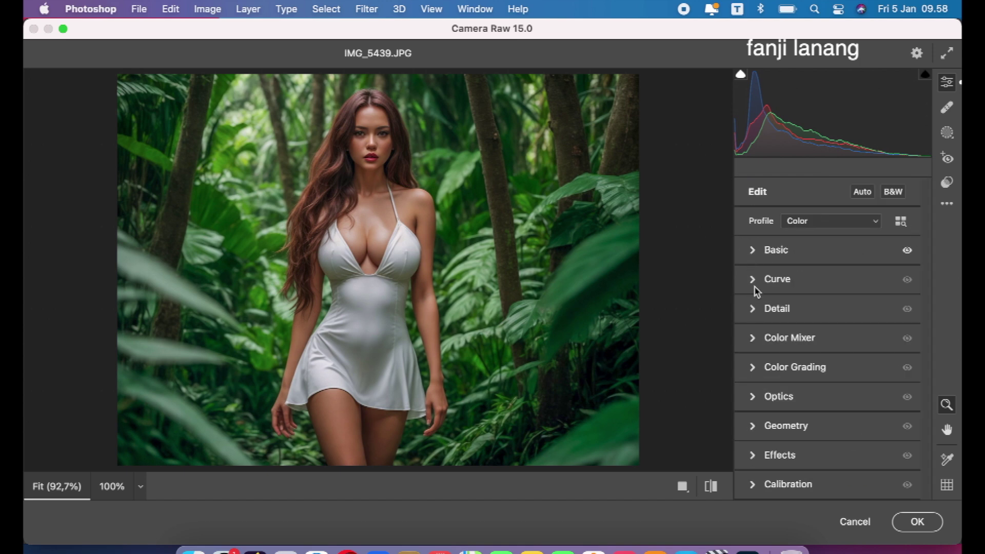
Shift the black point of the point curve to input 9 with output 0.
left_click(753, 279)
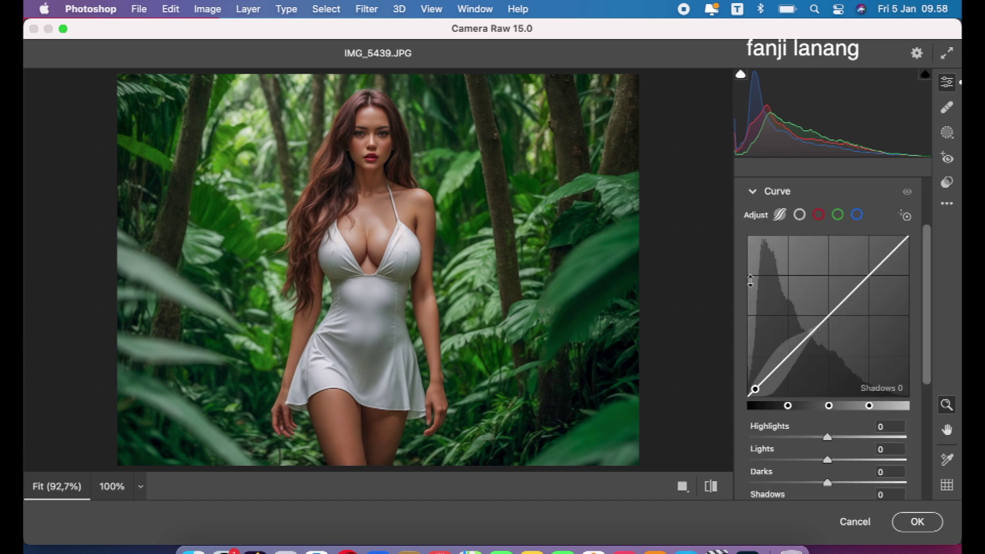
left_click(802, 217)
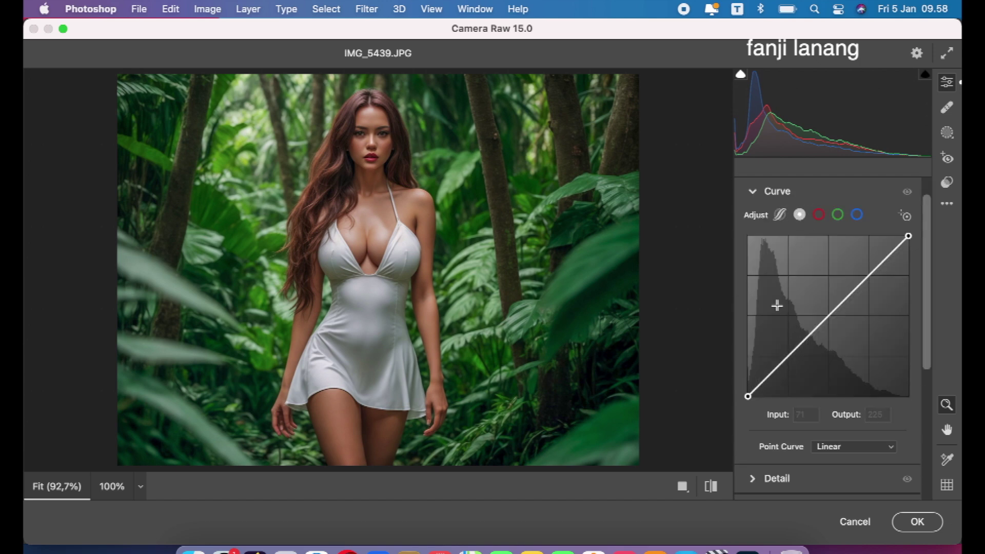
mouse_move(747, 395)
left_mouse_down()
mouse_move(748, 381)
mouse_move(752, 396)
left_mouse_up()
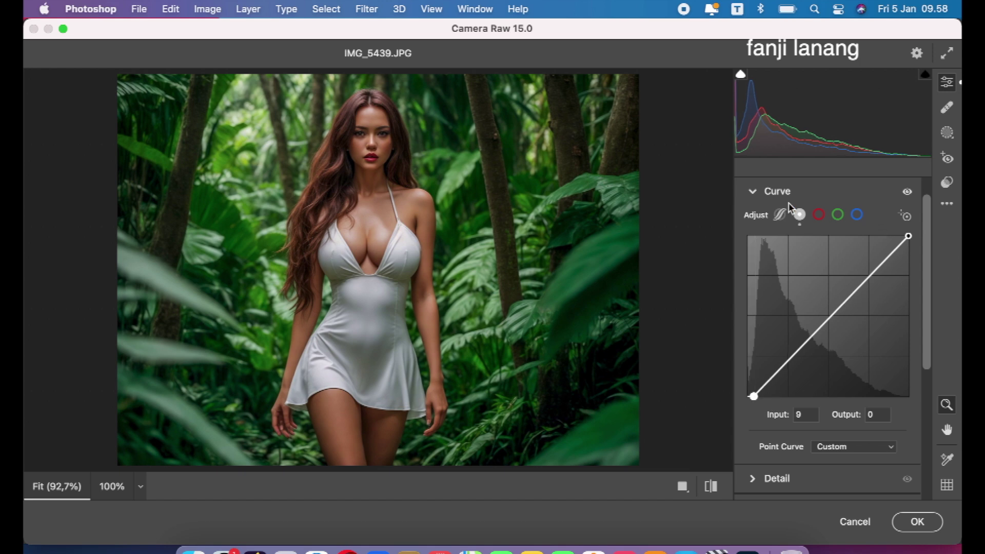
left_click(753, 192)
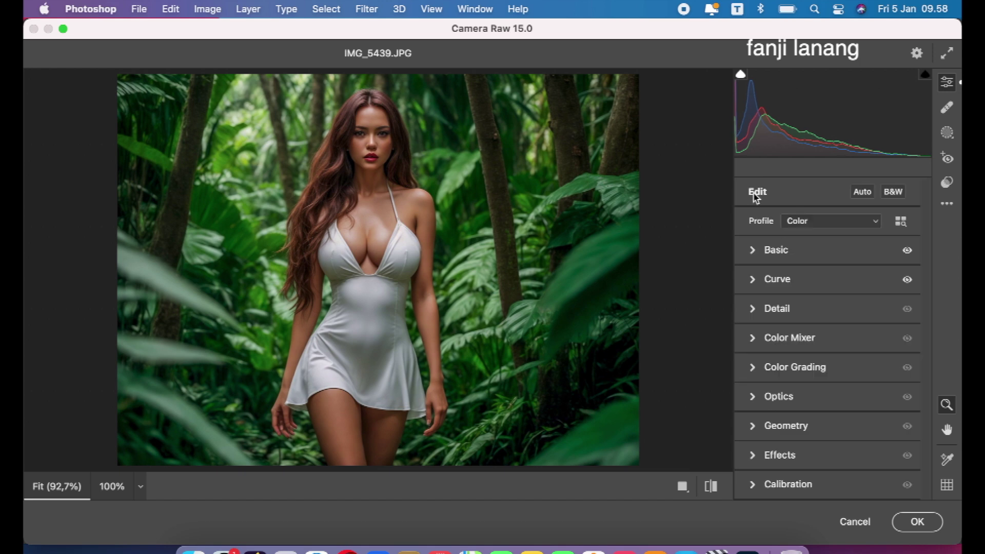
Set the Color Mixer hues to Oranges +15, Yellows -20, Greens +49, Aquas +25 and Blues -25.
left_click(753, 338)
left_click(758, 267)
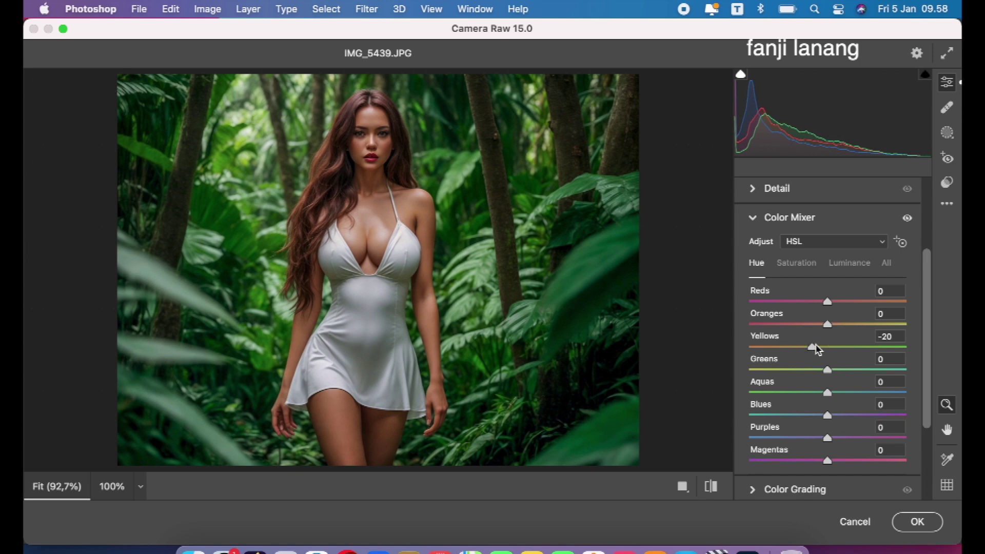
left_click_drag(826, 324, 838, 329)
left_click_drag(829, 372, 873, 398)
left_click(850, 407)
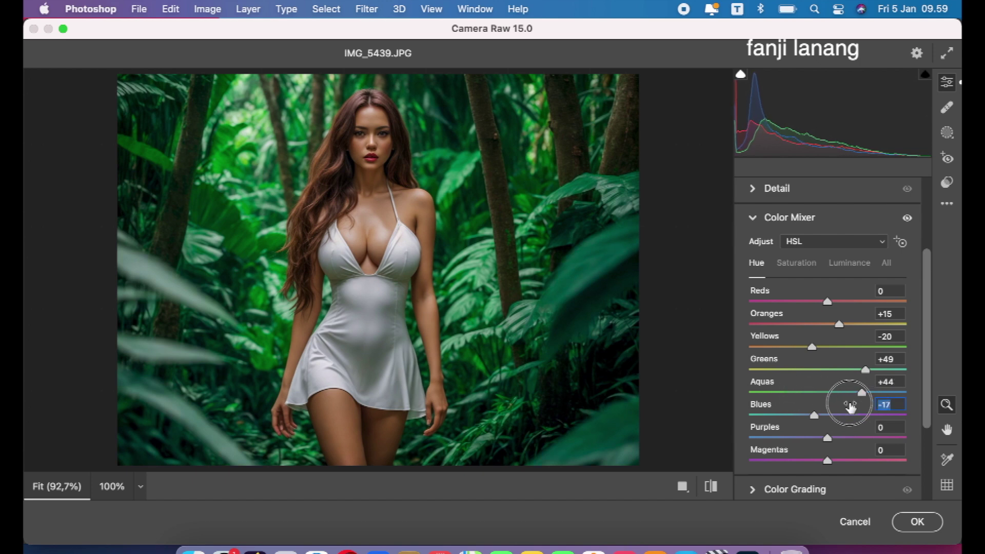
left_click_drag(814, 415, 809, 419)
left_click_drag(862, 395, 809, 420)
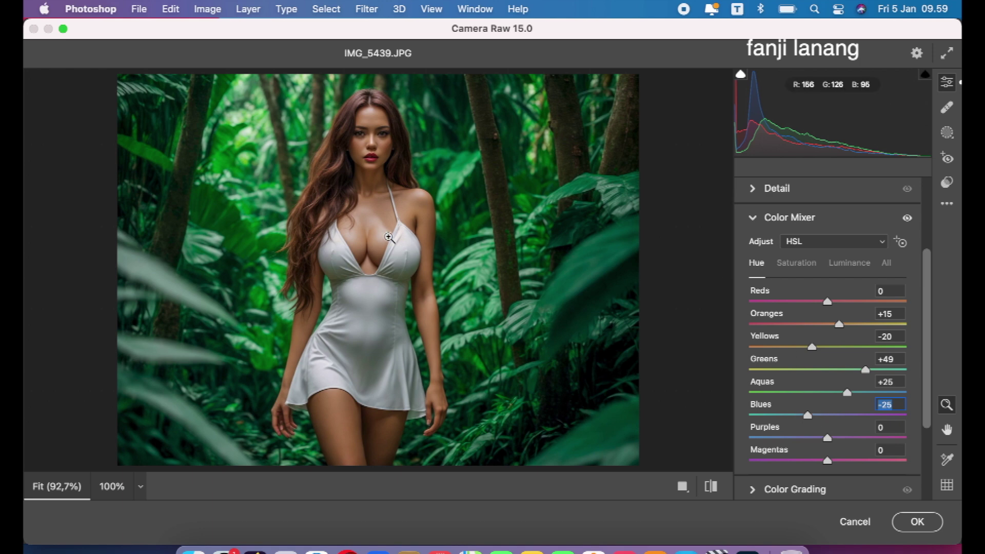
In the Color Mixer, set saturation to Yellows +20, Greens -50 and Aquas -75, and luminance to Oranges +16 and Greens -30.
left_click(802, 263)
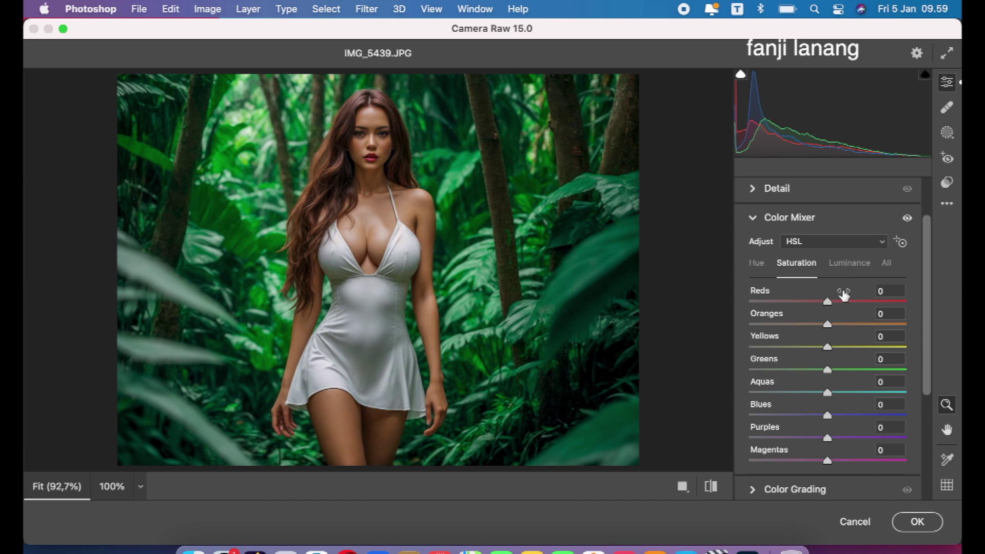
left_click_drag(827, 347, 770, 407)
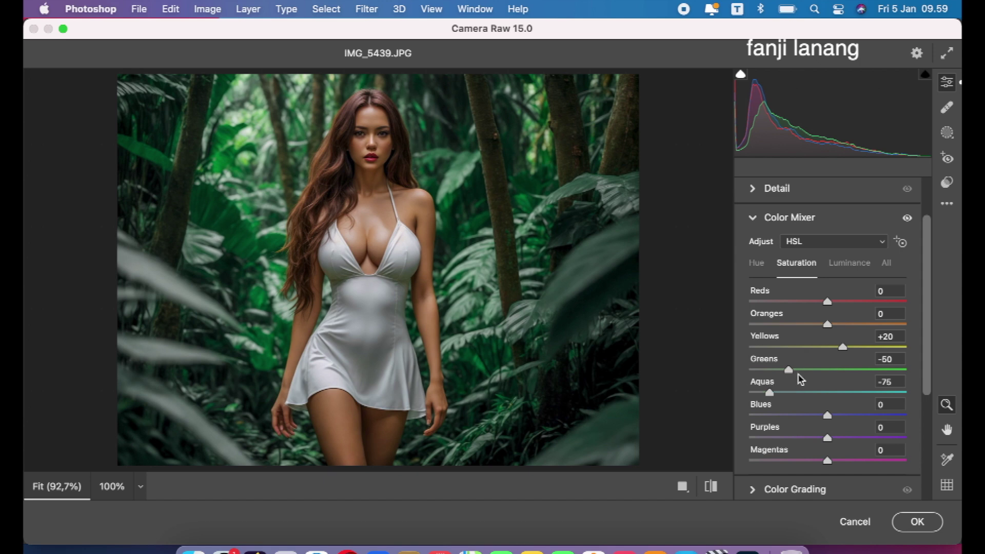
left_click(840, 263)
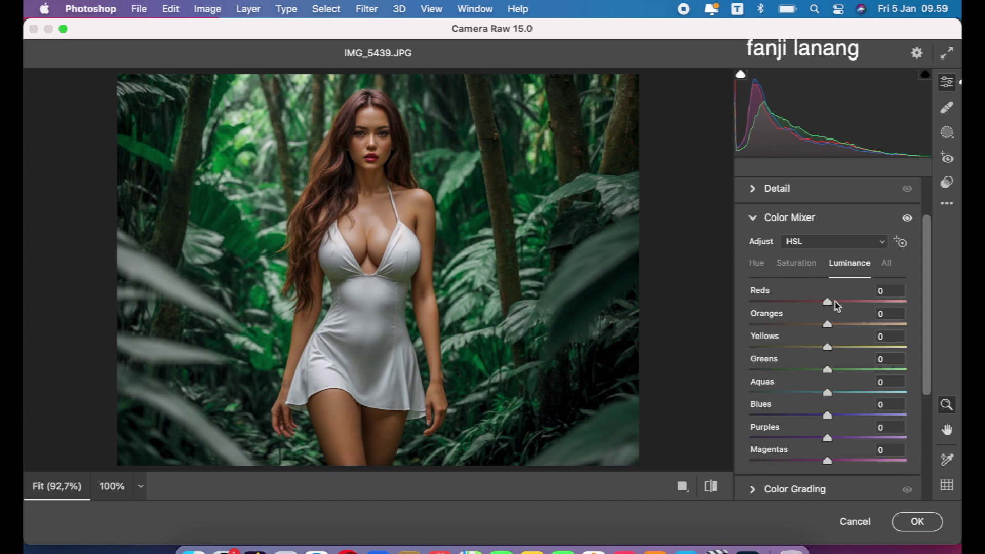
left_click_drag(839, 328, 841, 332)
mouse_move(815, 371)
left_mouse_down()
mouse_move(785, 374)
mouse_move(806, 375)
left_mouse_up()
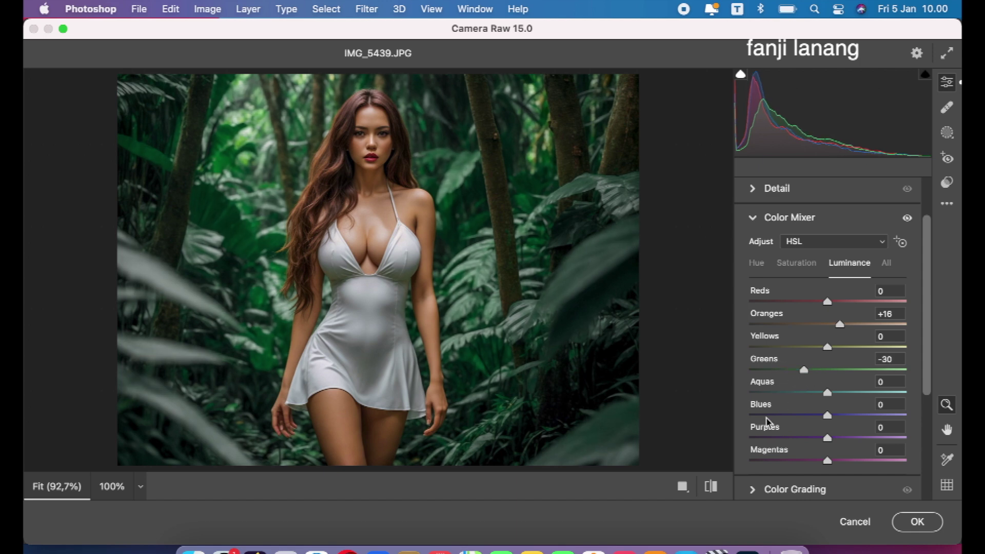
left_click(711, 487)
left_click(711, 487)
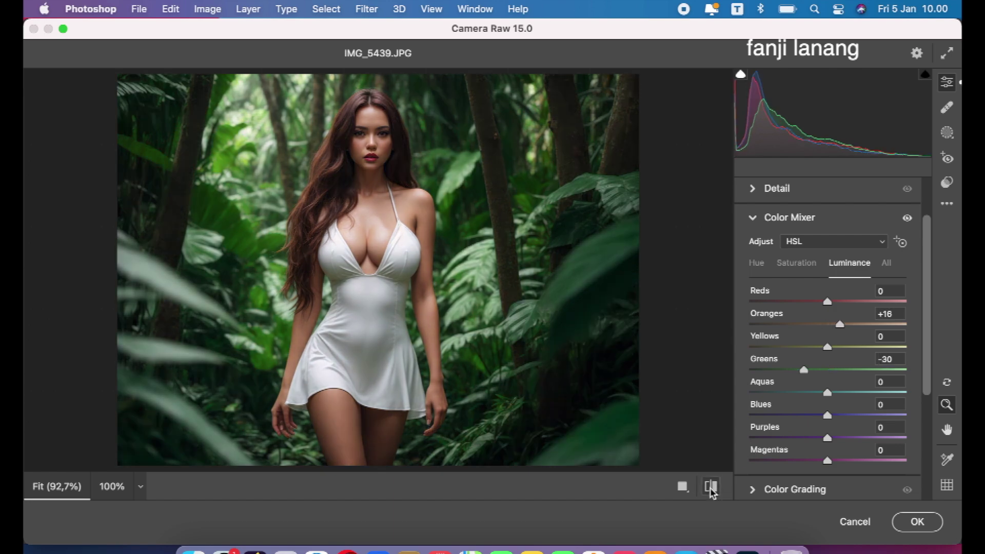
left_click(711, 486)
left_click(711, 486)
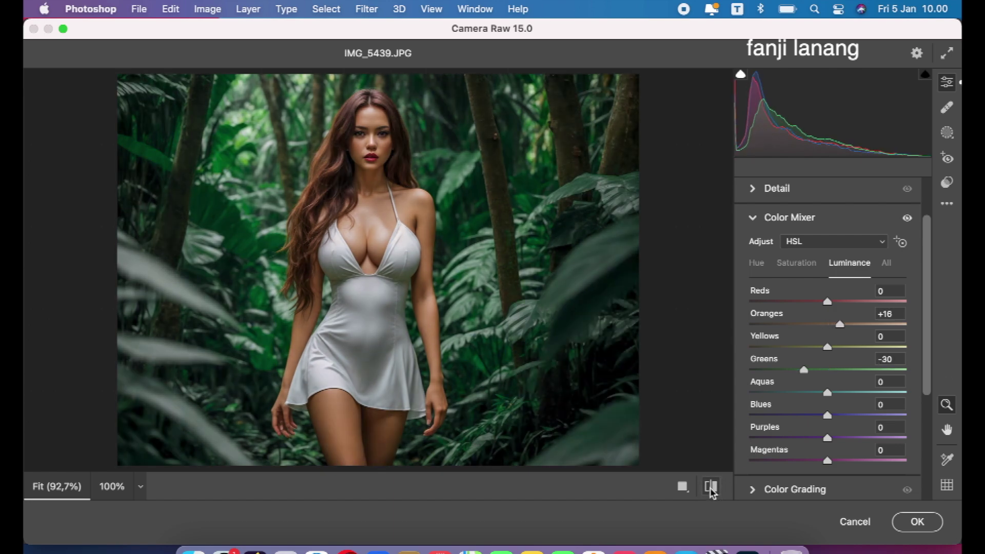
left_click(757, 225)
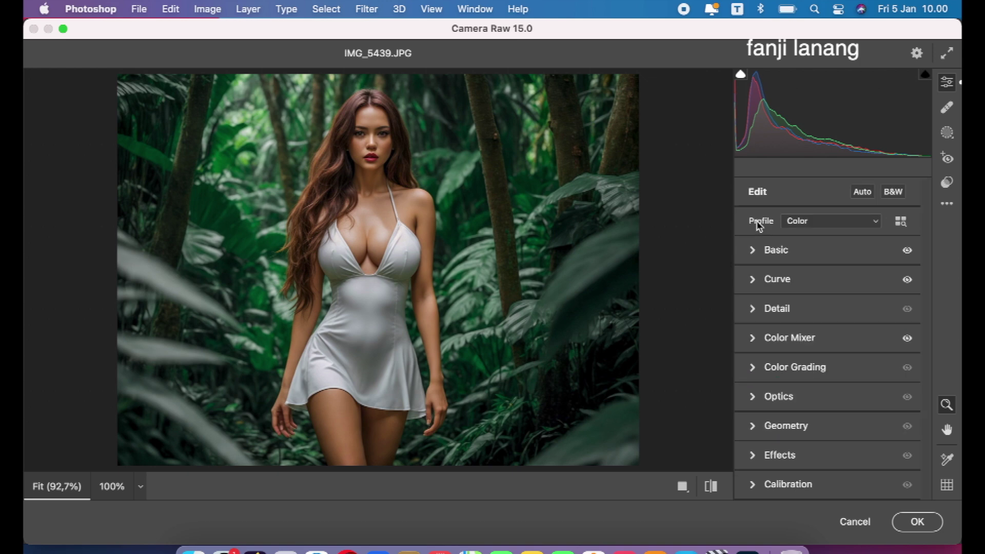
Tint the midtones blue in Color Grading with Hue 200 and Saturation 10.
left_click(752, 370)
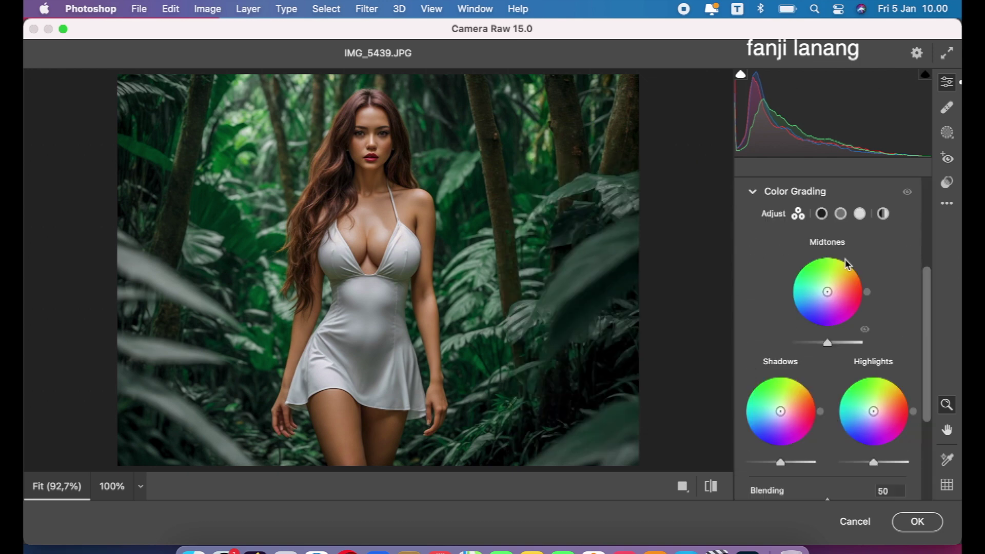
left_click(840, 214)
left_click(769, 418)
left_click(760, 441)
left_click_drag(759, 441, 777, 423)
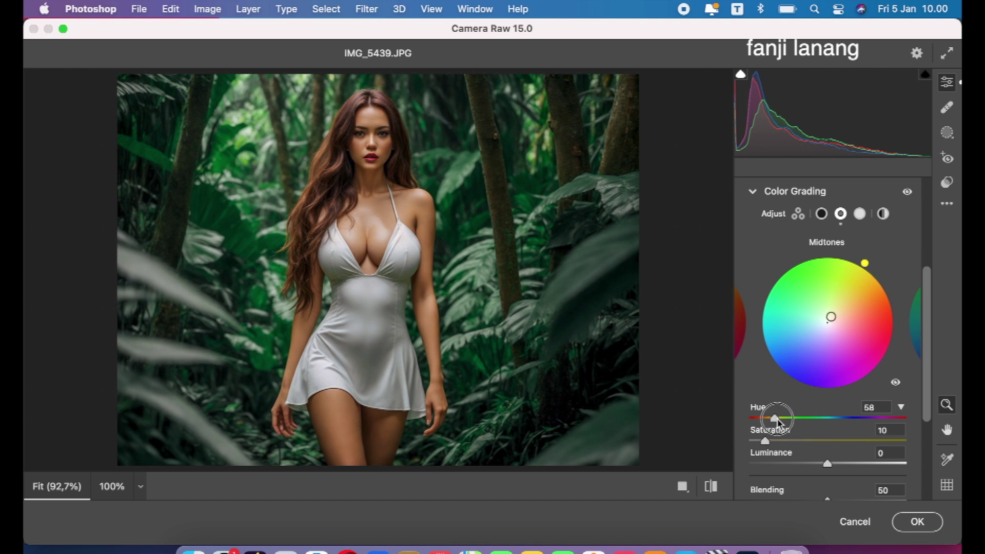
left_click_drag(778, 423, 839, 432)
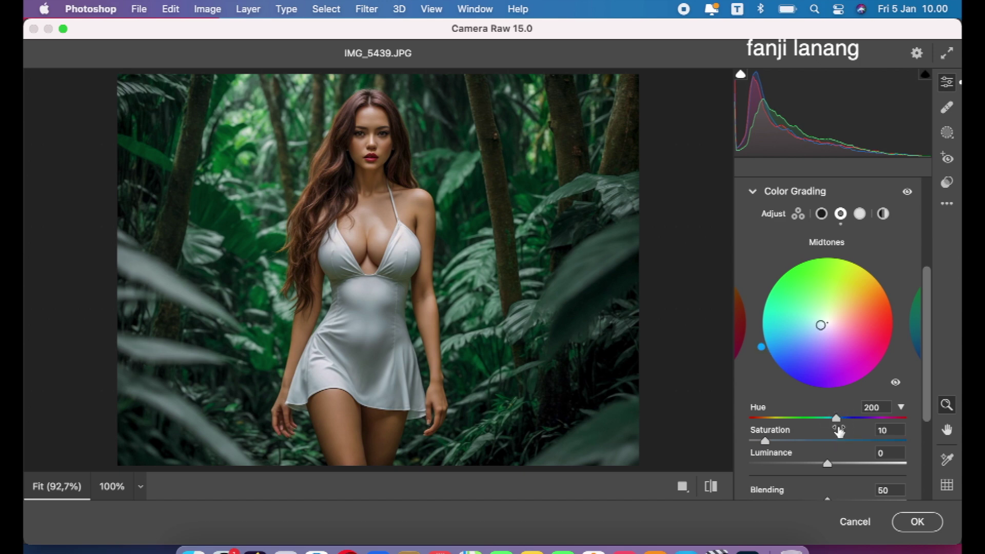
left_click(752, 192)
Set the Optics Vignette to -100 to darken the photo's edges.
left_click(753, 398)
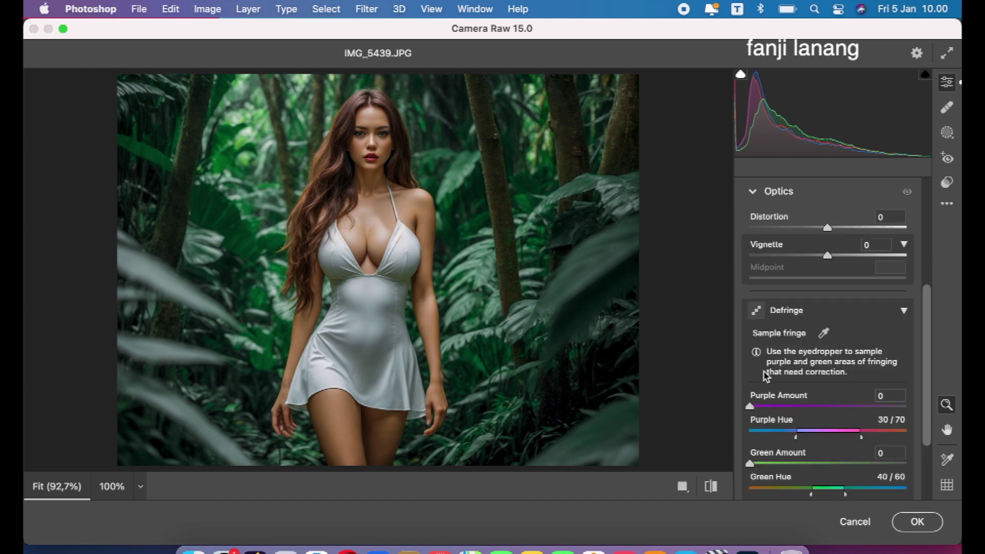
left_click_drag(804, 264, 725, 279)
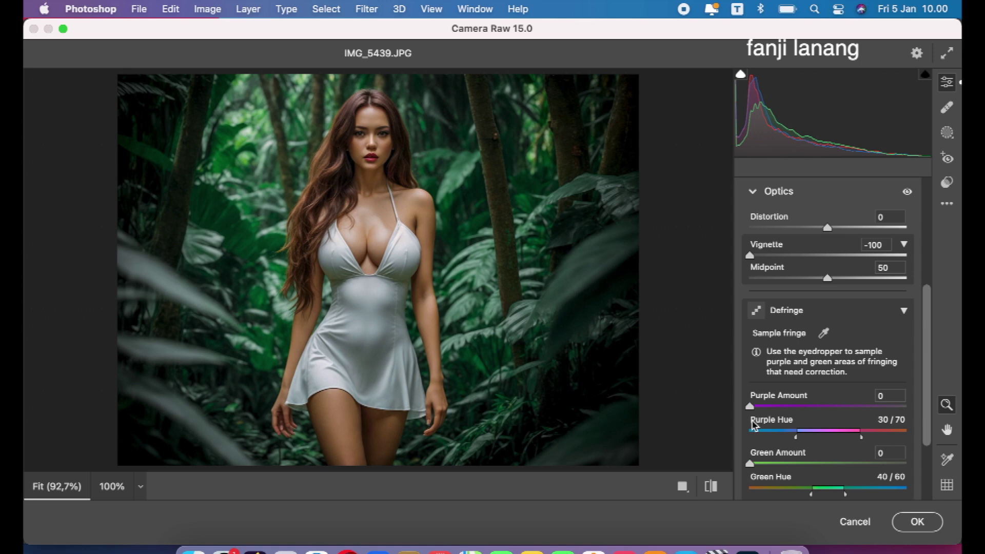
In Calibration, set the Red Primary hue to +13, the Green Primary hue to +10 and the Blue Primary hue to -30.
mouse_move(801, 277)
left_mouse_down()
mouse_move(774, 286)
mouse_move(805, 294)
left_mouse_up()
left_click(754, 197)
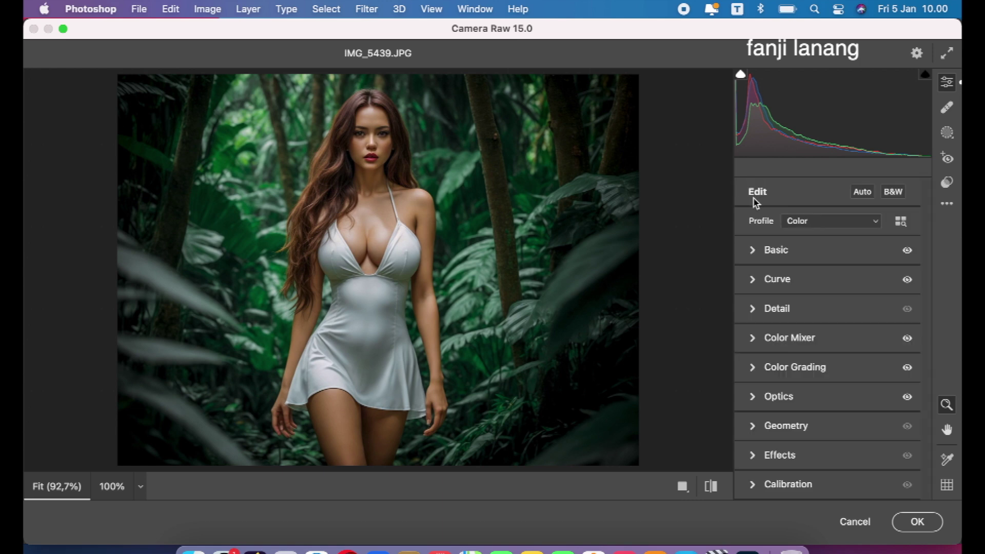
left_click(754, 485)
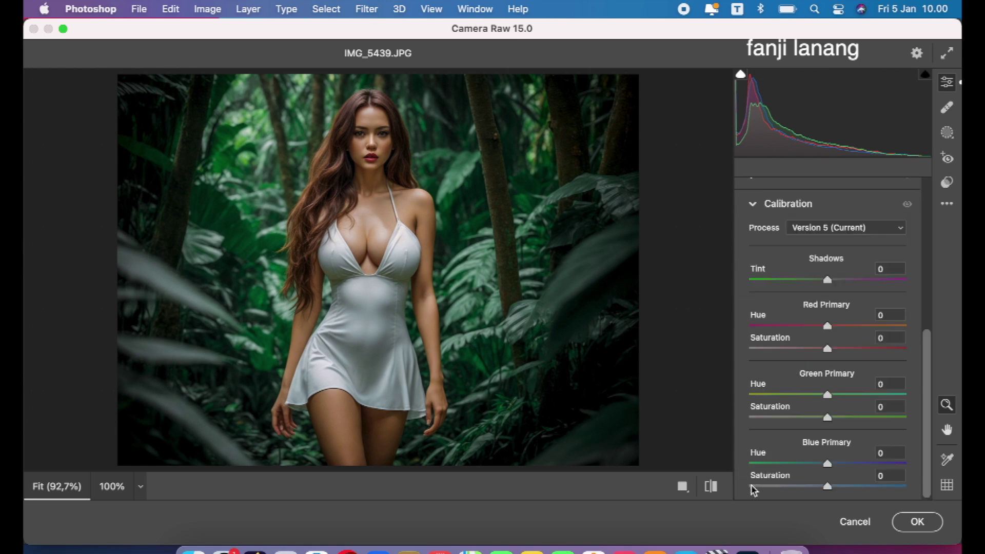
left_click_drag(837, 326, 839, 333)
left_click(809, 463)
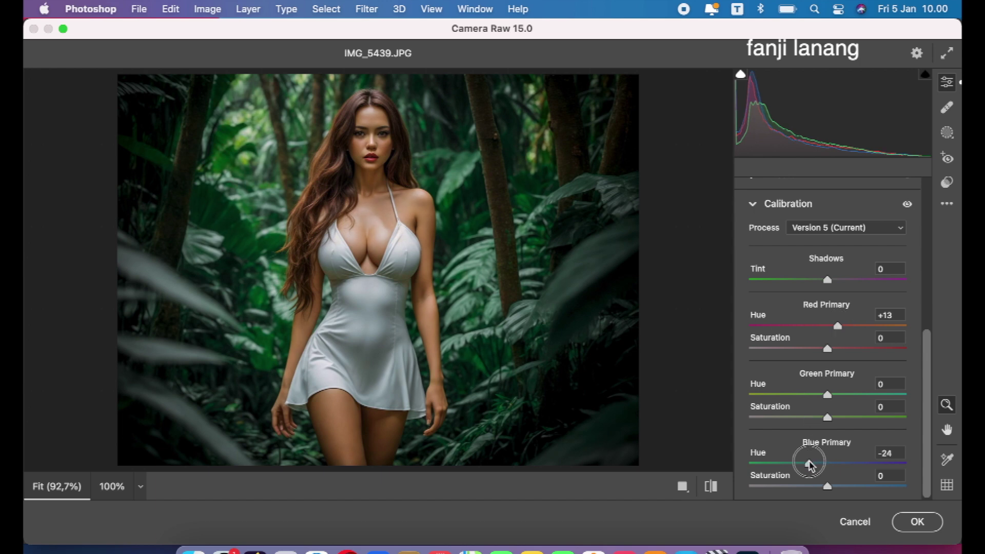
left_click_drag(809, 464, 805, 464)
left_click(837, 397)
left_click_drag(837, 399, 838, 404)
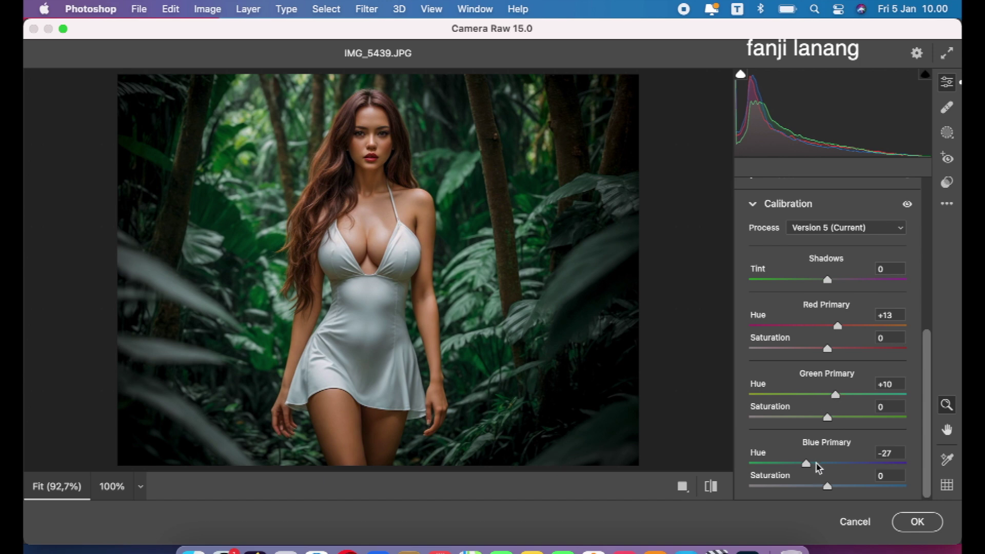
left_click_drag(809, 464, 805, 468)
Compare the grade with the default settings and apply the Camera Raw Filter to the layer.
left_click(711, 487)
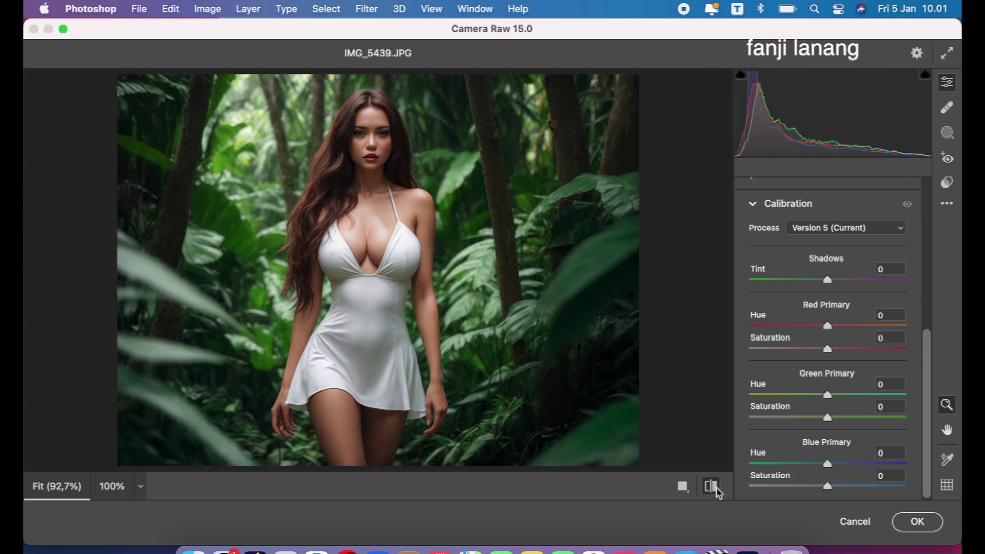
left_click(716, 490)
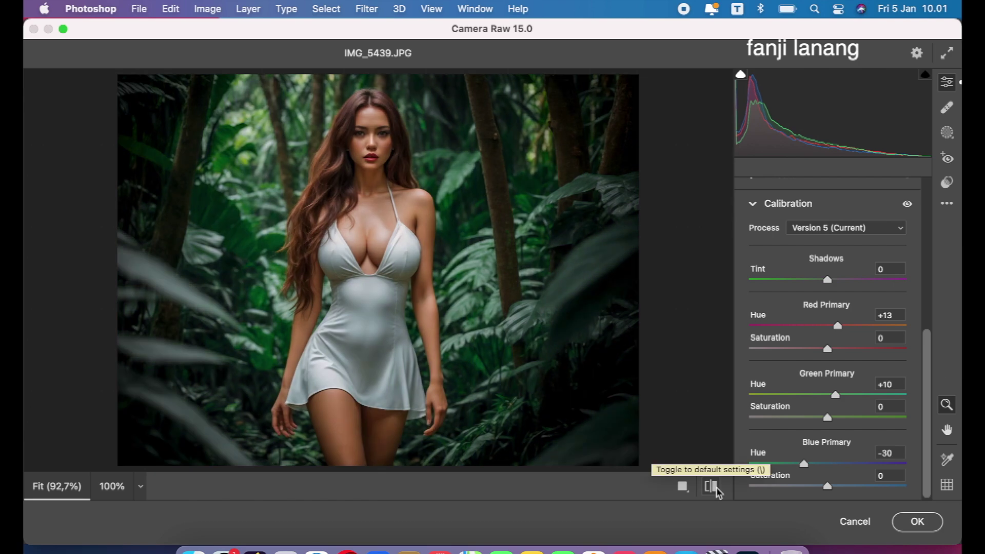
left_click(917, 522)
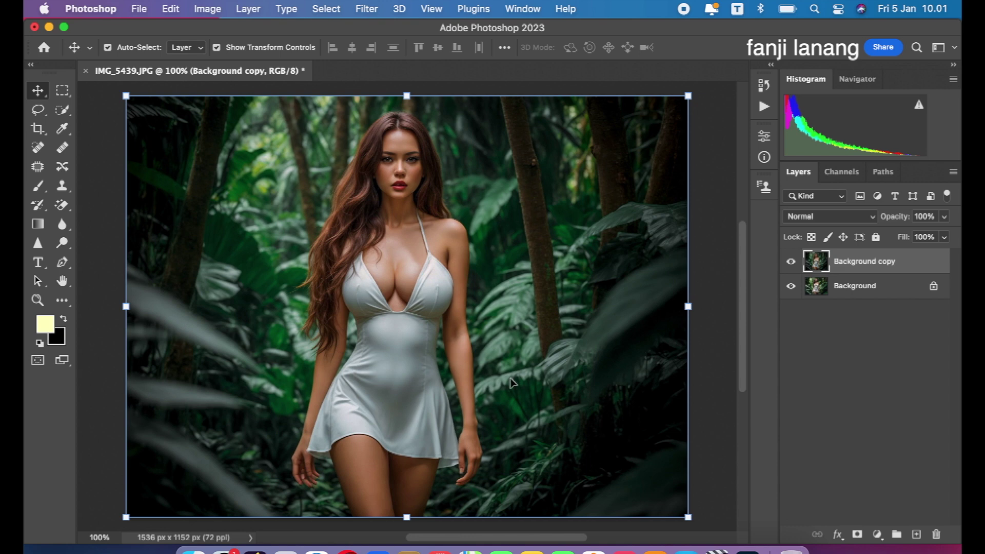
Duplicate the Background copy layer and apply a Gaussian Blur with a radius of about 80 pixels to the duplicate.
left_click_drag(879, 264, 915, 532)
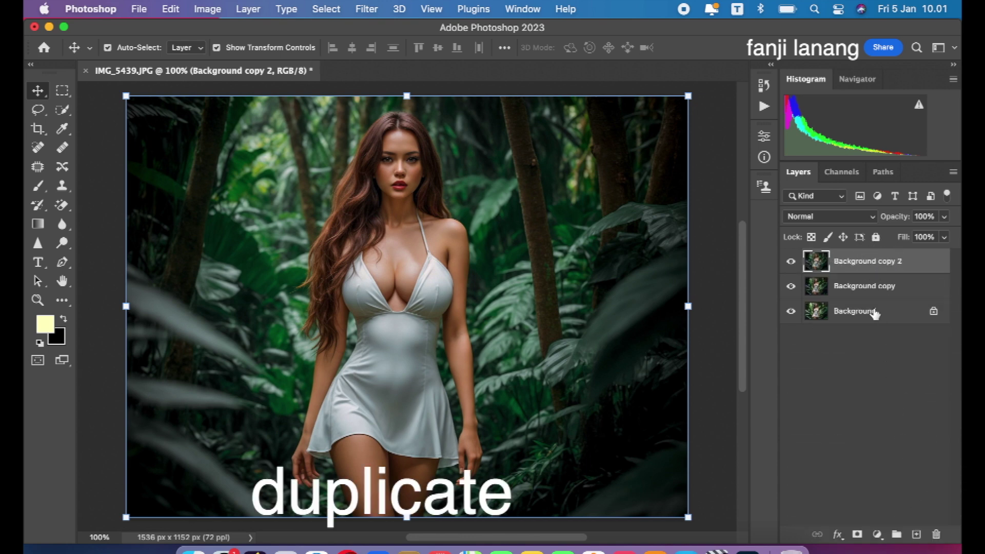
left_click(367, 9)
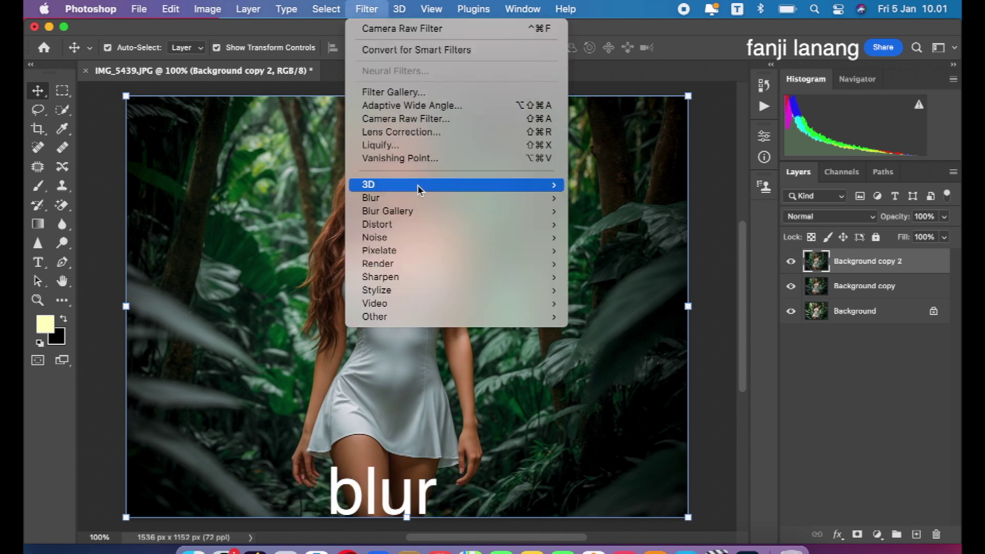
mouse_move(429, 199)
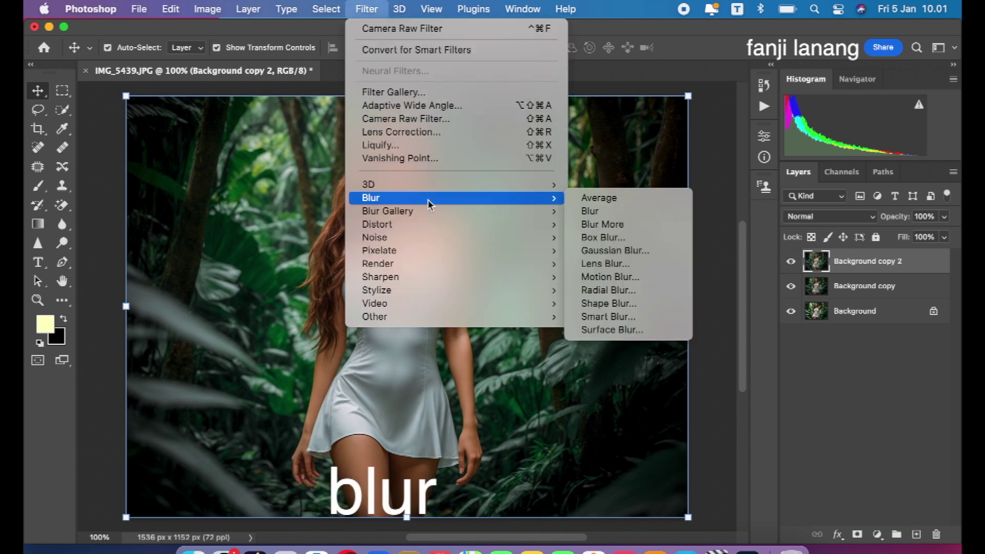
left_click(608, 250)
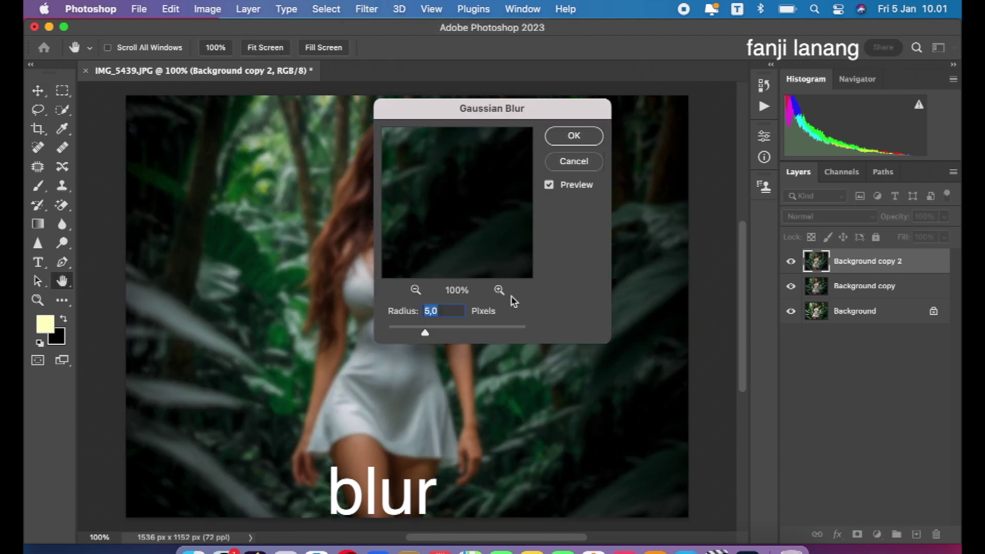
left_click(470, 334)
left_click_drag(470, 335, 470, 334)
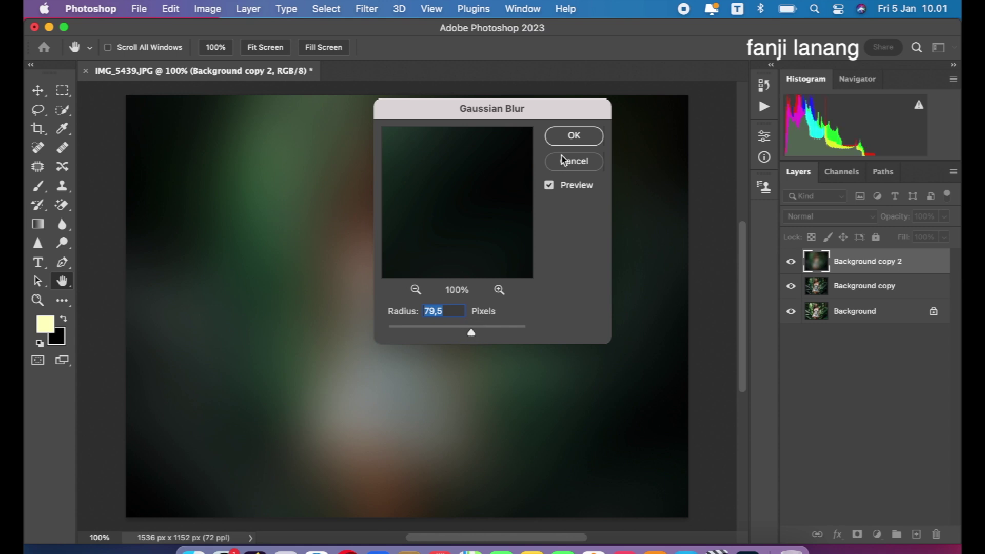
left_click(452, 312)
left_click(574, 136)
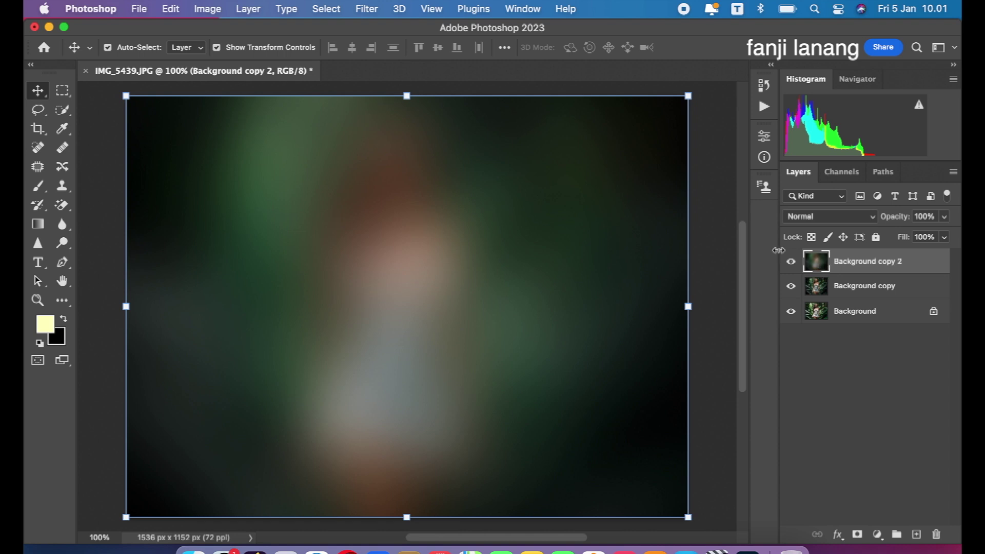
Set the blurred layer's blend mode to Multiply and its opacity to 45%.
left_click(831, 216)
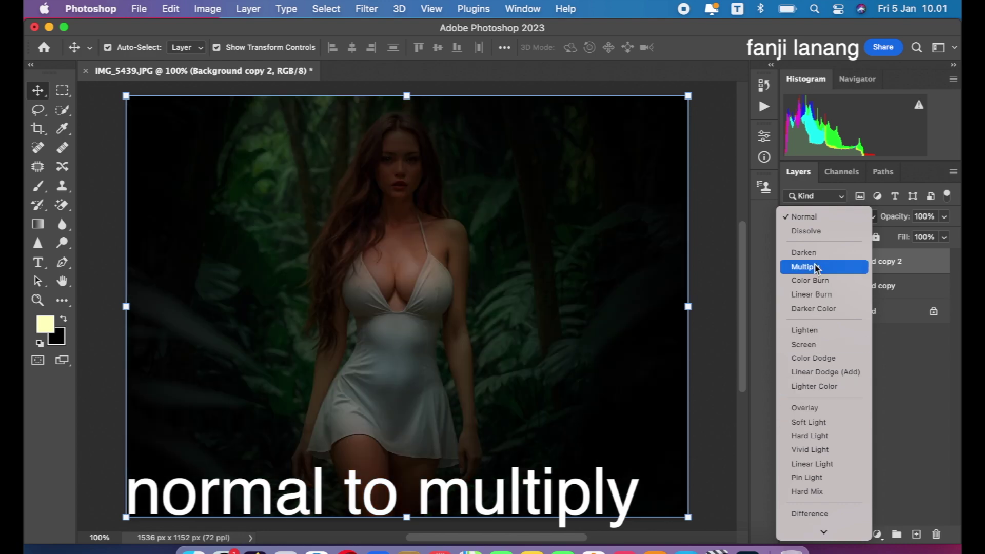
left_click(817, 267)
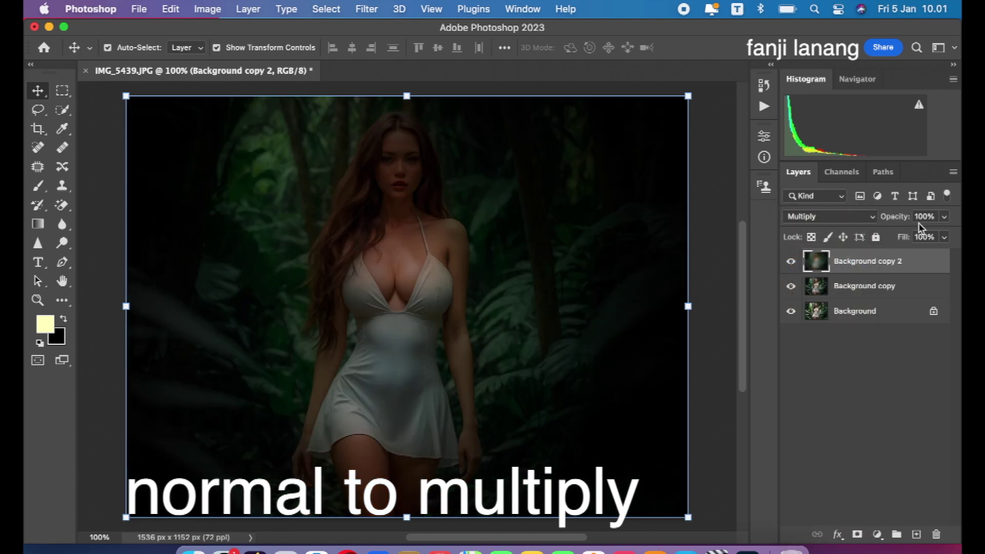
left_click_drag(945, 217, 907, 237)
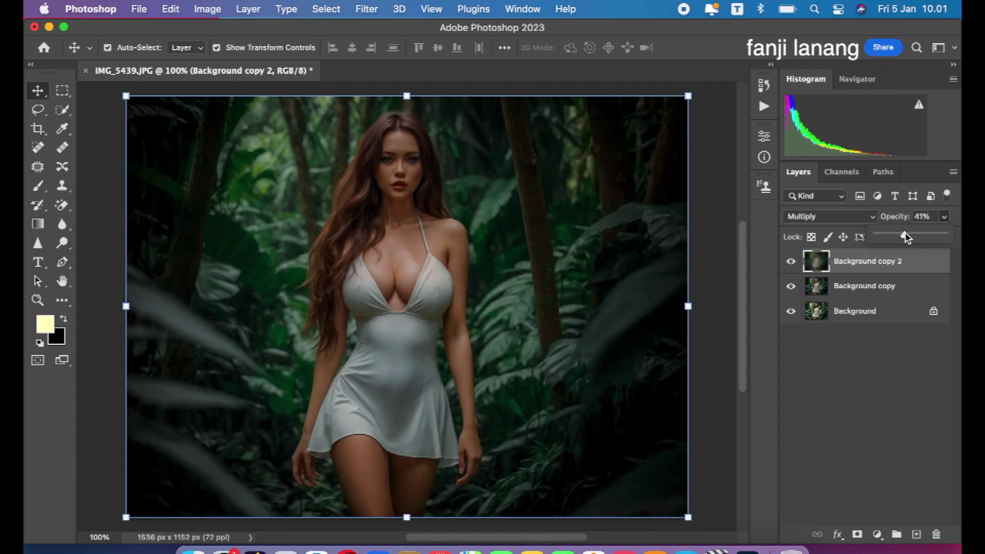
mouse_move(906, 237)
left_mouse_down()
mouse_move(899, 237)
mouse_move(909, 238)
left_mouse_up()
Add a white layer mask to the blurred layer and set up a black brush, size 300, at 47% opacity.
left_click(856, 534)
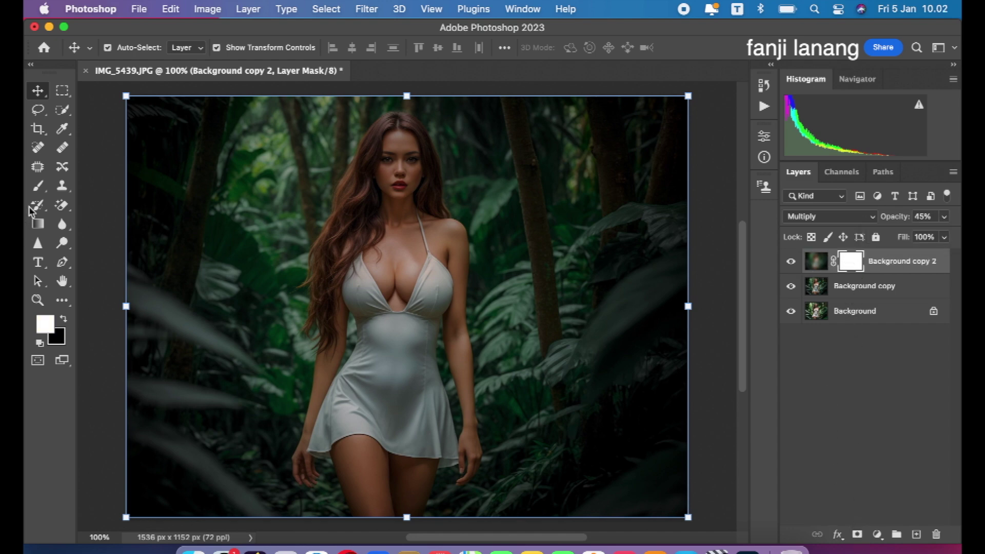
left_click(38, 186)
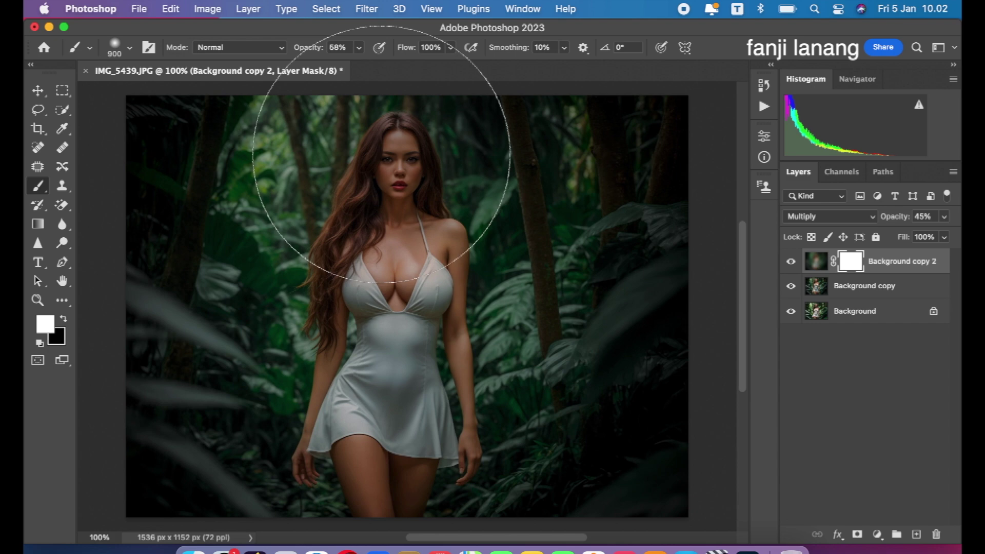
left_click(359, 47)
left_click(351, 65)
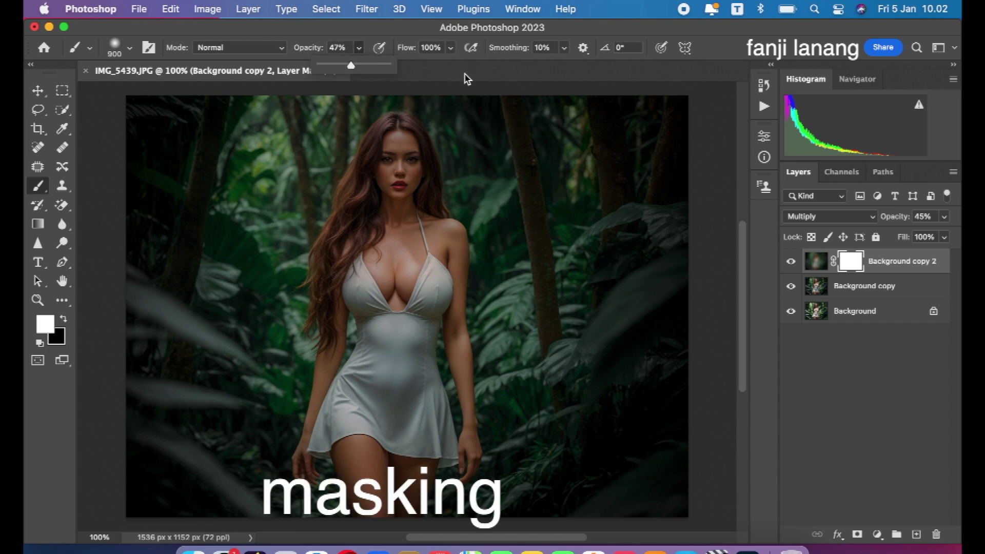
key("bracketleft")
key("bracketleft")
key("bracketleft")
key("bracketleft")
key("bracketleft")
key("bracketleft")
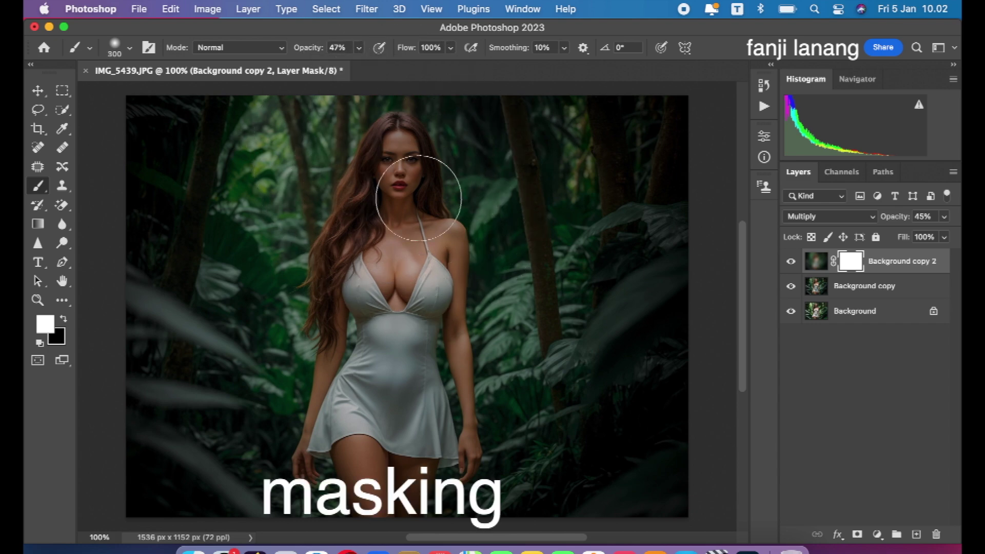
left_click(63, 319)
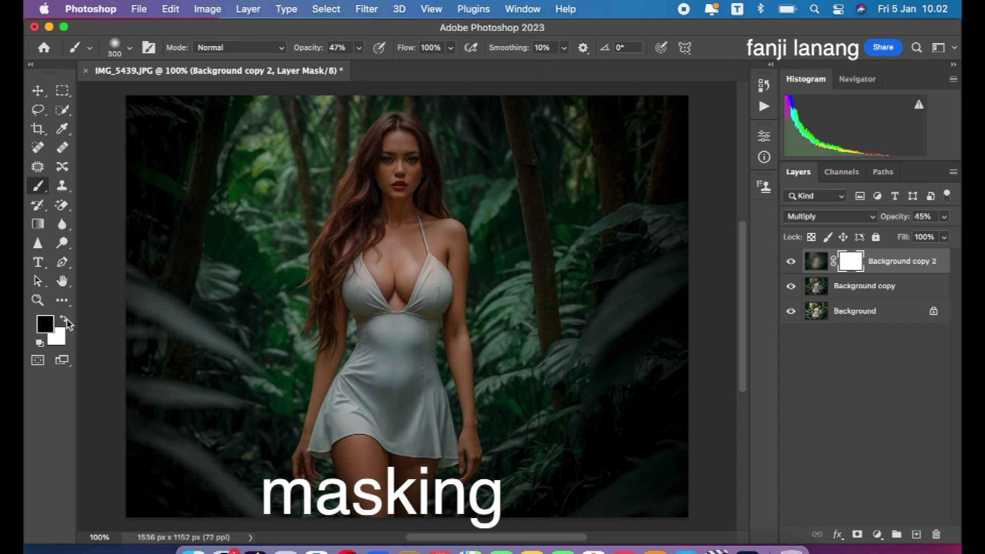
Paint the mask over the woman's face, hair and body to remove the darkening there, and compare with the layer hidden.
left_click_drag(374, 192, 406, 154)
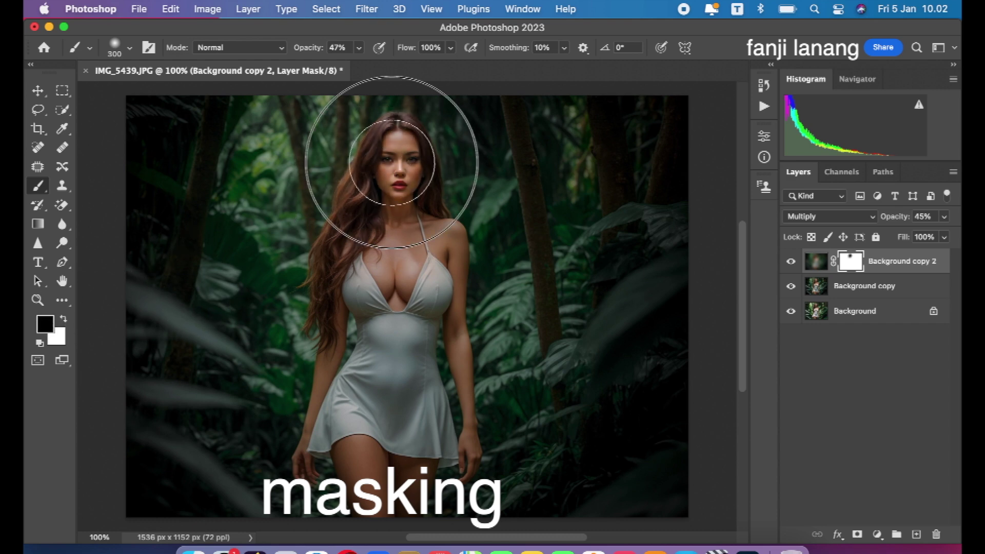
mouse_move(376, 193)
left_mouse_down()
mouse_move(384, 170)
mouse_move(484, 231)
mouse_move(428, 362)
mouse_move(426, 354)
mouse_move(378, 534)
mouse_move(384, 487)
mouse_move(352, 308)
mouse_move(312, 429)
mouse_move(297, 439)
mouse_move(484, 363)
mouse_move(439, 472)
mouse_move(495, 352)
mouse_move(432, 257)
left_mouse_up()
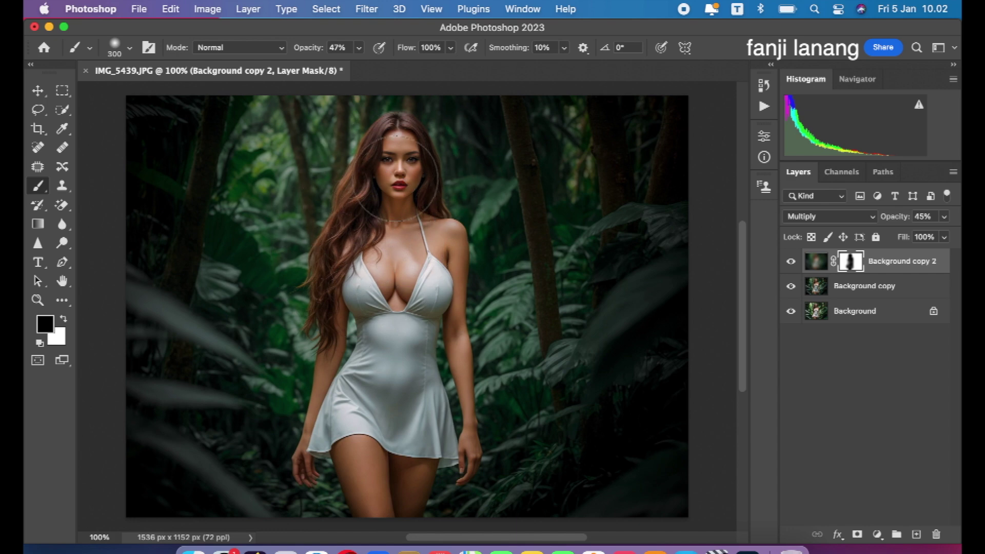
mouse_move(398, 161)
left_mouse_down()
mouse_move(369, 308)
mouse_move(380, 418)
mouse_move(373, 501)
mouse_move(422, 363)
left_mouse_up()
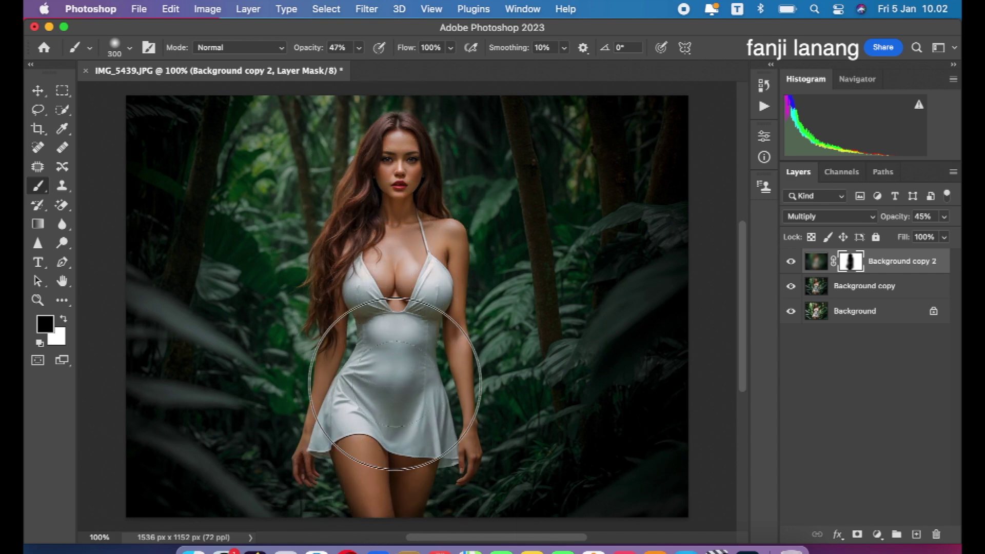
left_click(791, 263)
left_click(791, 263)
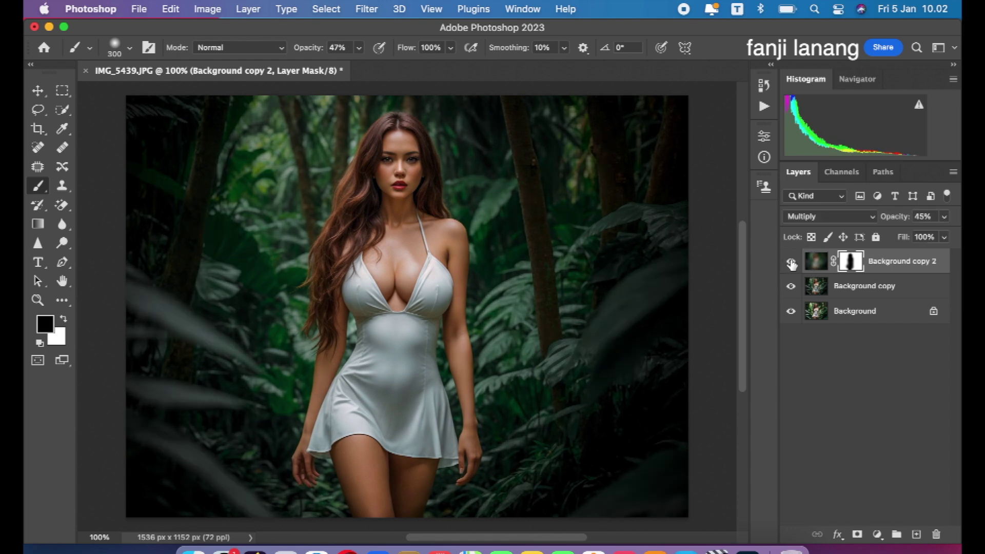
left_click(792, 263)
left_click(791, 263)
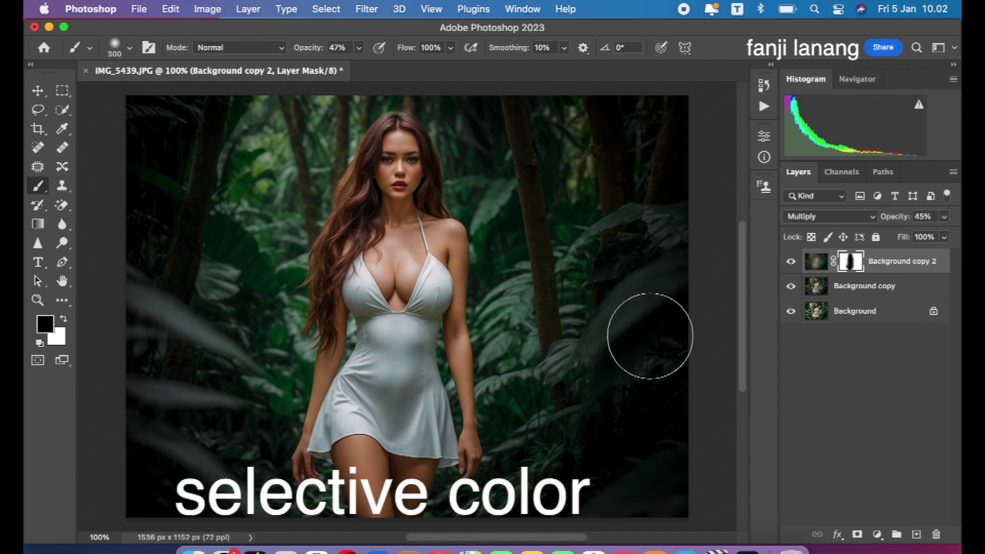
Add a Selective Color adjustment layer and set its Blacks to Cyan +5, Magenta +5 and Black 0.
left_click(877, 534)
left_click(878, 503)
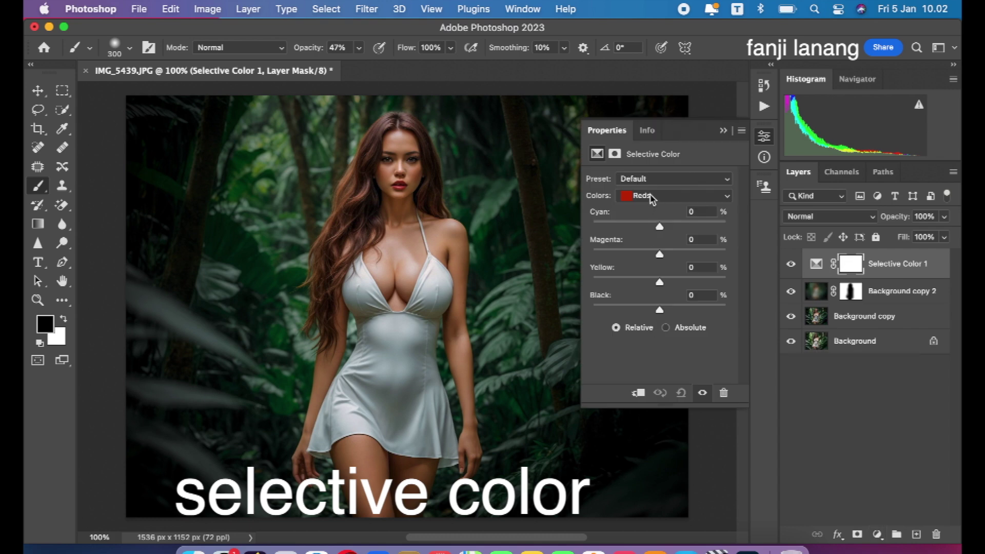
left_click(652, 199)
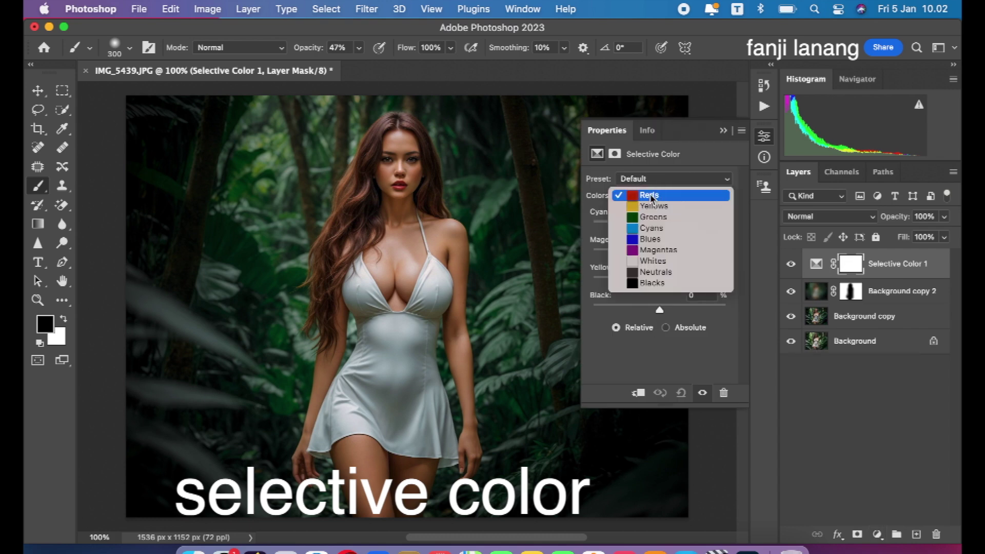
left_click(654, 282)
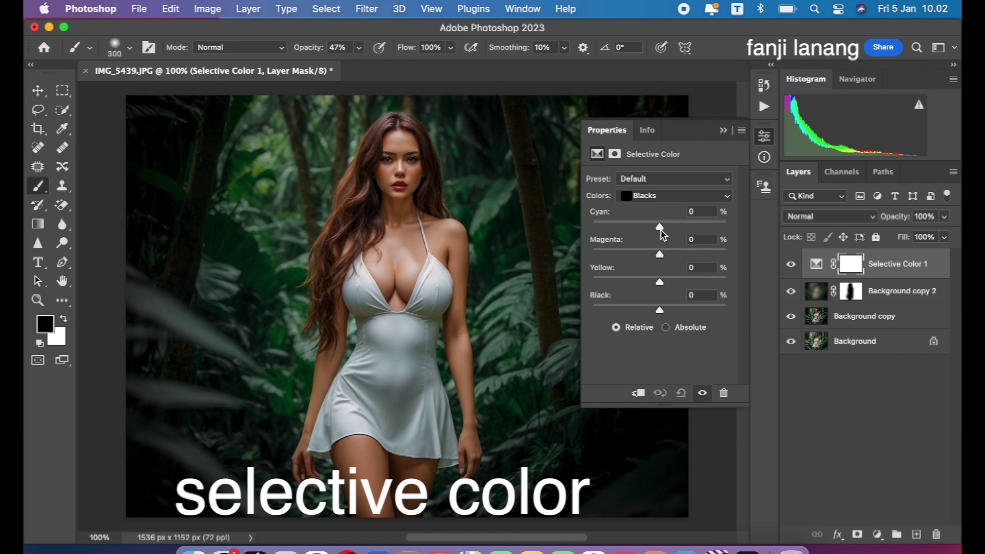
left_click_drag(660, 226, 662, 258)
left_click_drag(659, 310, 660, 322)
left_click_drag(701, 295, 675, 298)
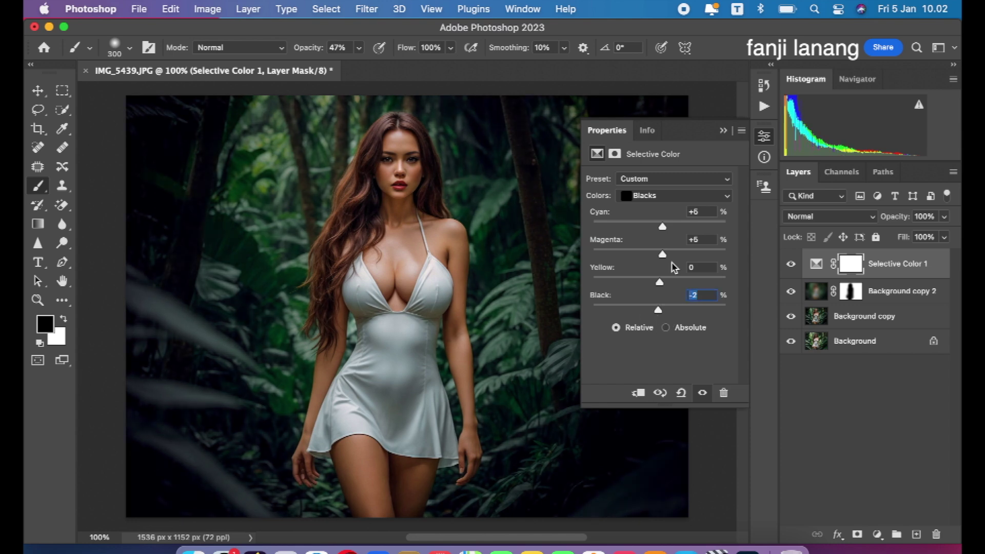
type("0")
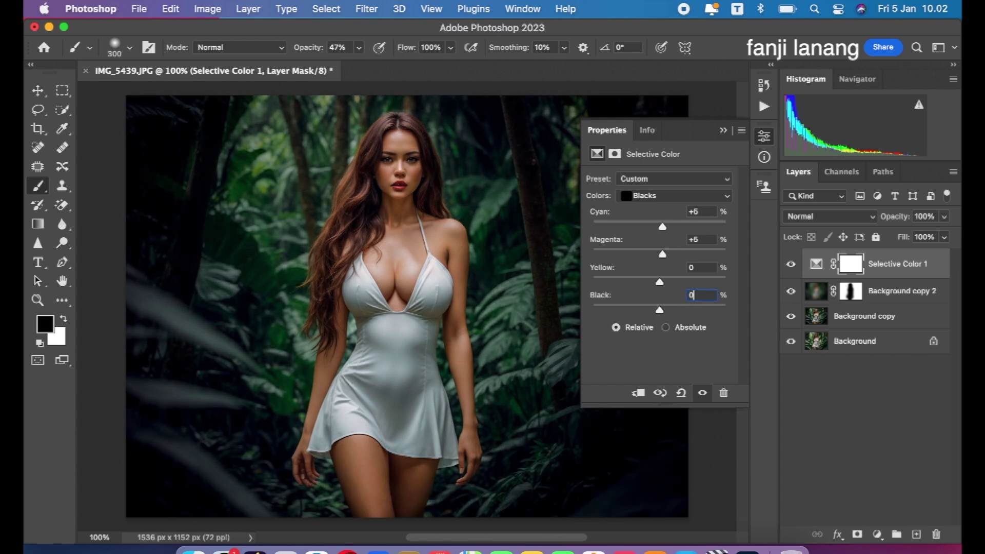
left_click(723, 132)
Compare the photo before and after grading by hiding and showing the Selective Color layer and the two duplicated layers.
left_click(791, 264)
left_click(791, 265)
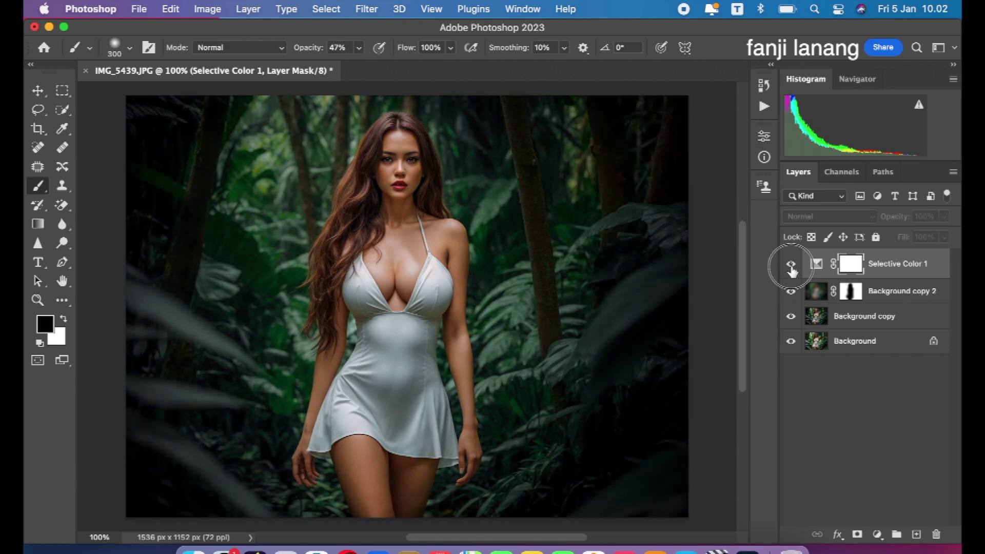
left_click(37, 90)
left_click_drag(791, 263, 791, 317)
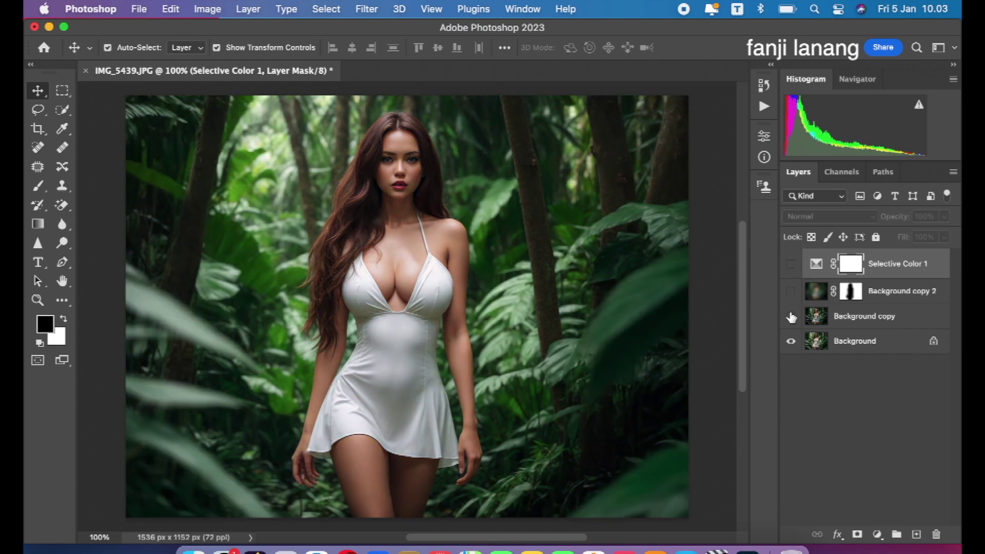
left_click(791, 317)
left_click(791, 293)
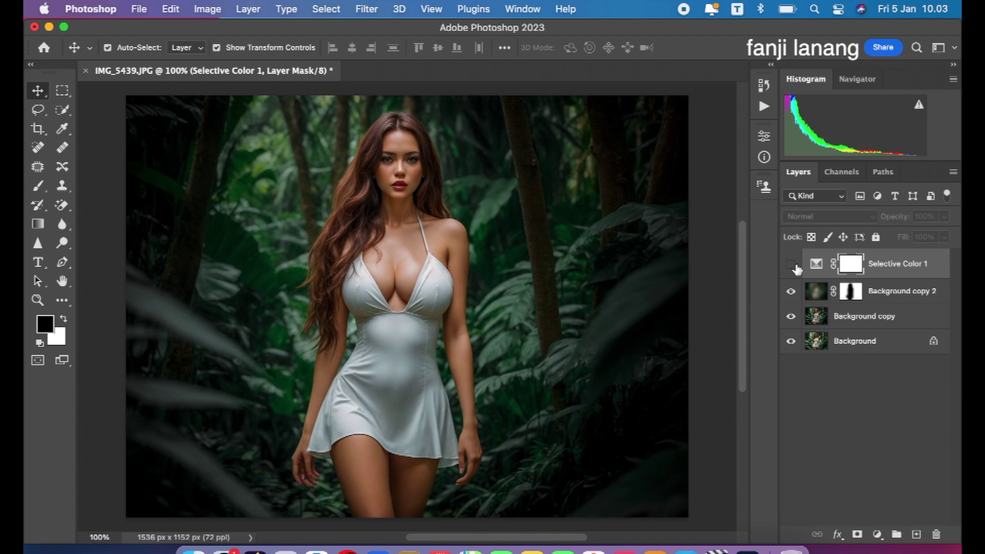
left_click(791, 264)
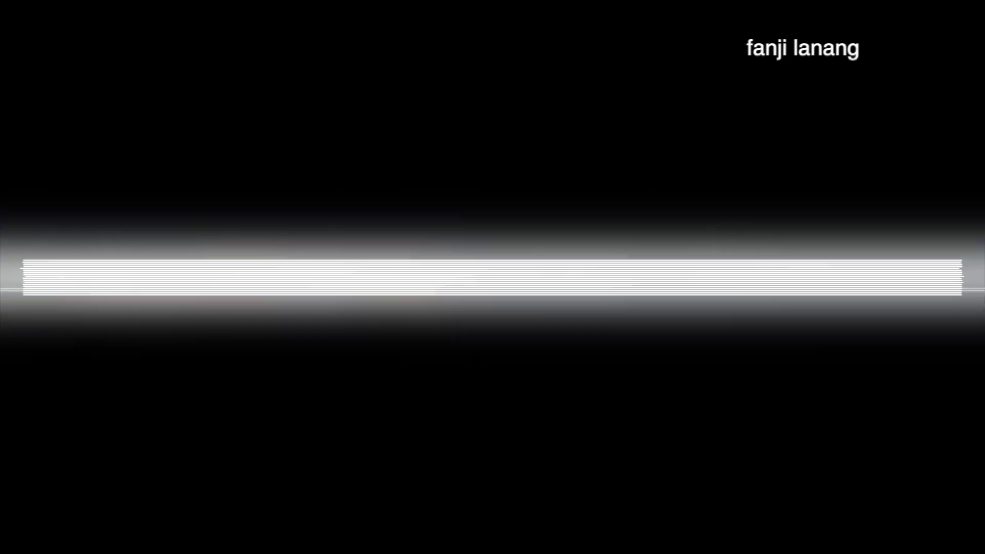